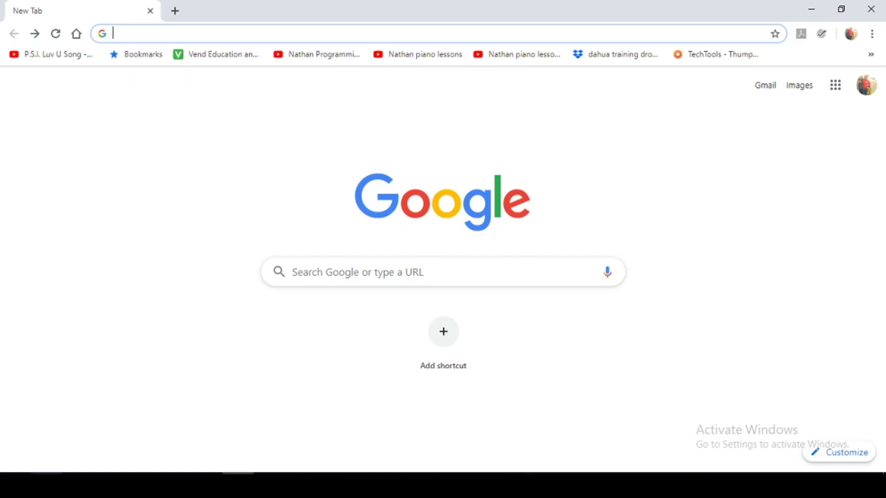
Step: Open Command Prompt and run ipconfig, showing the PC at 192.168.1.9 with gateway 192.168.1.1
key(super)
text(cmd)
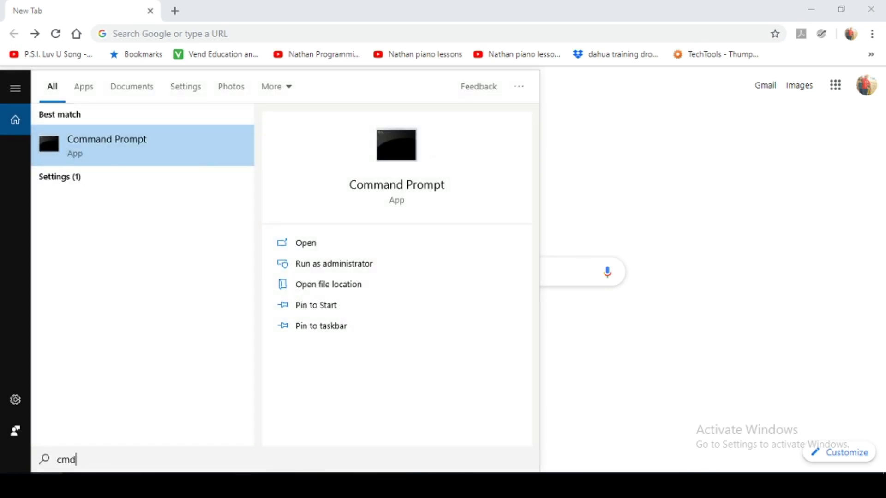
key(Return)
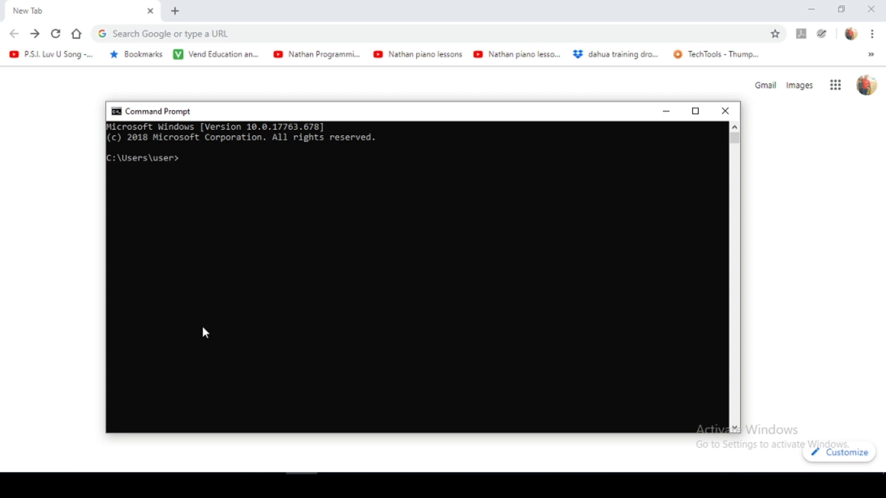
click(246, 292)
key(Escape)
text(ipconfig)
key(Return)
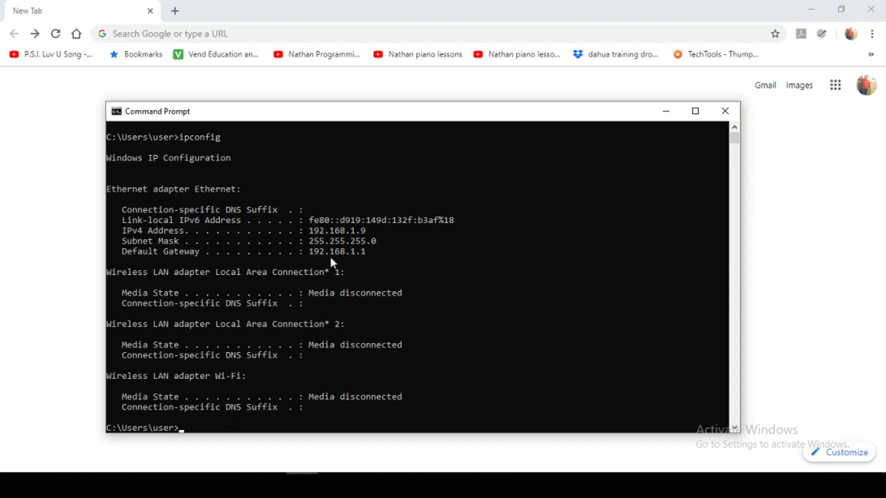
Step: Ping 8.8.8.8 and confirm four replies with 0% loss
click(213, 416)
text(ping 8.8.8.8)
key(Return)
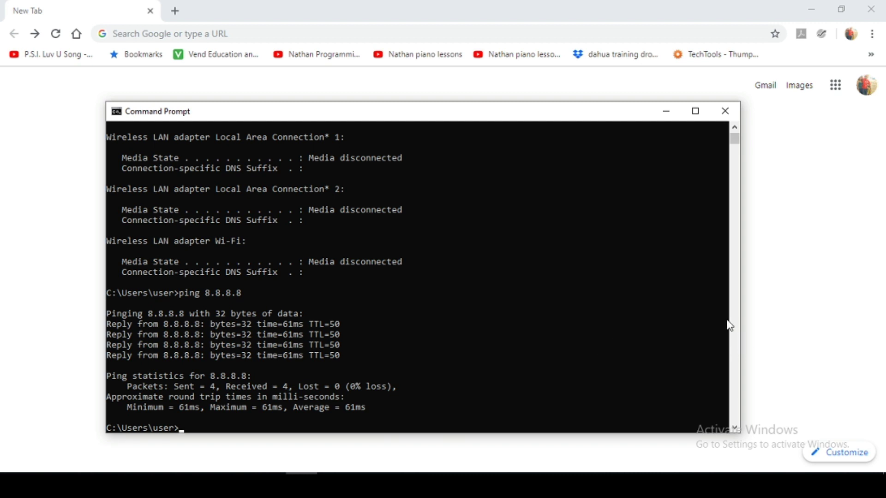
Step: Load the gateway's web UI at 192.168.1.1 in Chrome and show its Configuration page
click(735, 129)
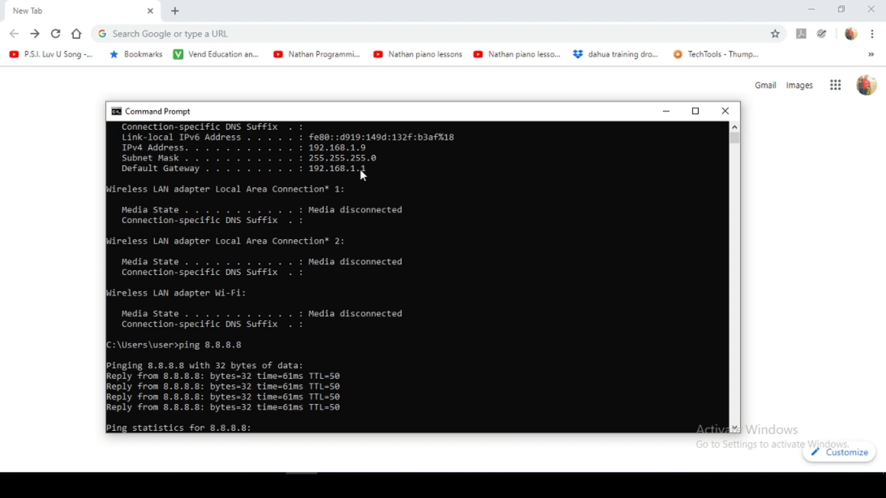
click(208, 29)
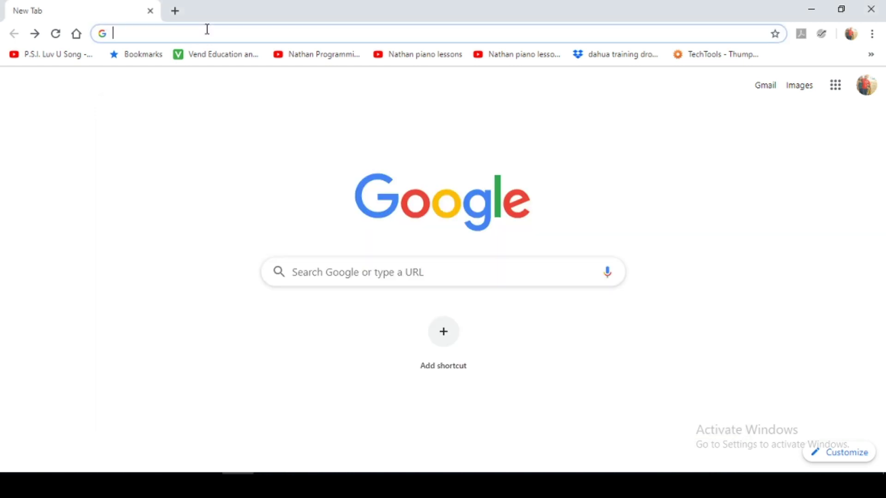
text(192.1)
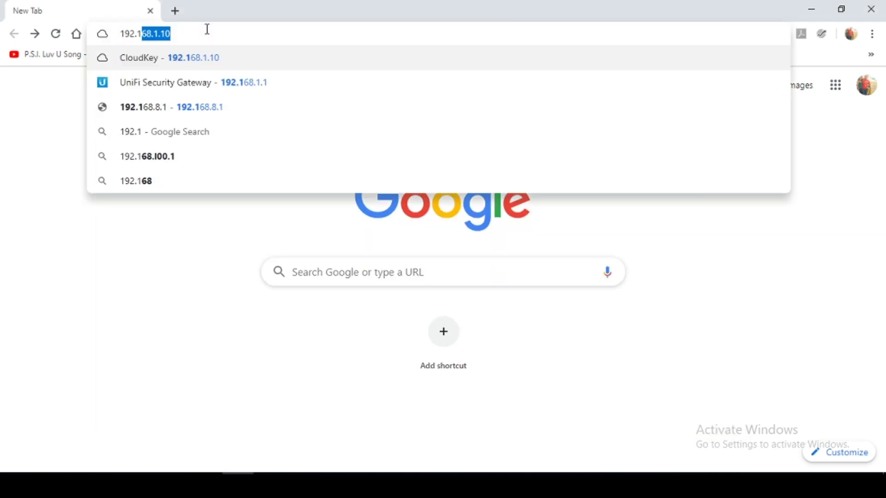
text(68.1.1)
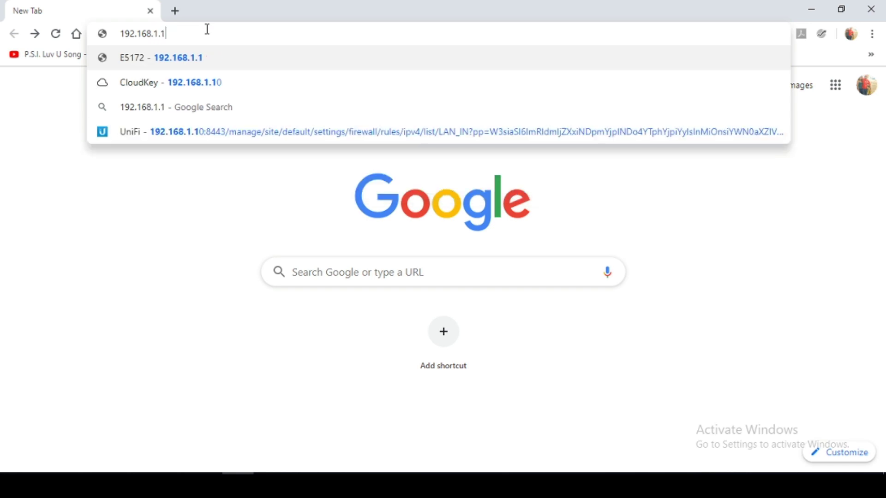
key(Return)
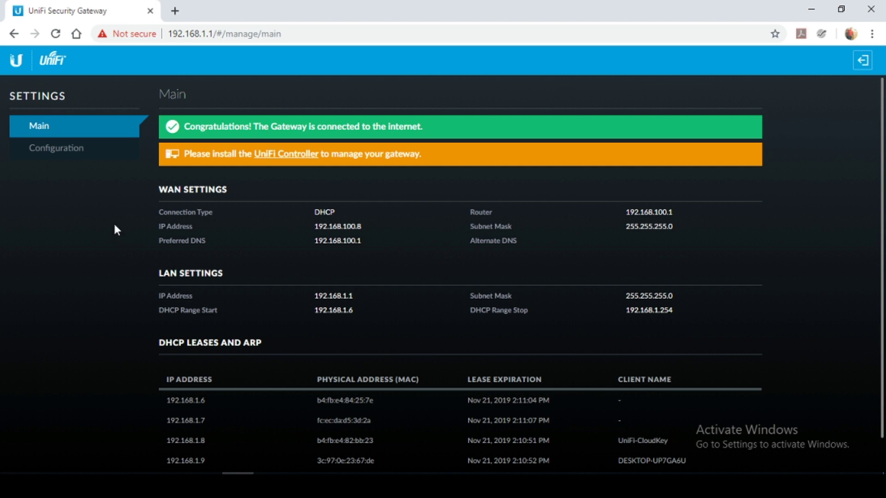
click(67, 159)
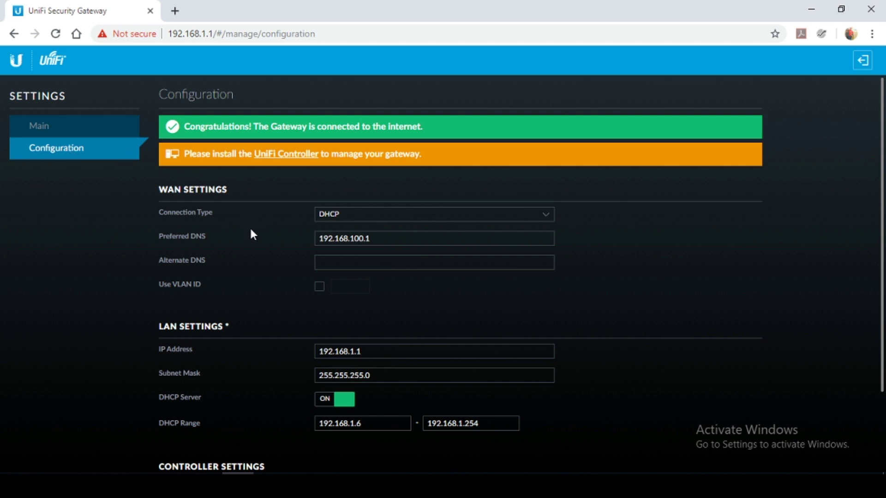
Step: Switch the WAN connection type to Static IP and back to DHCP, then return to the Main page
click(339, 220)
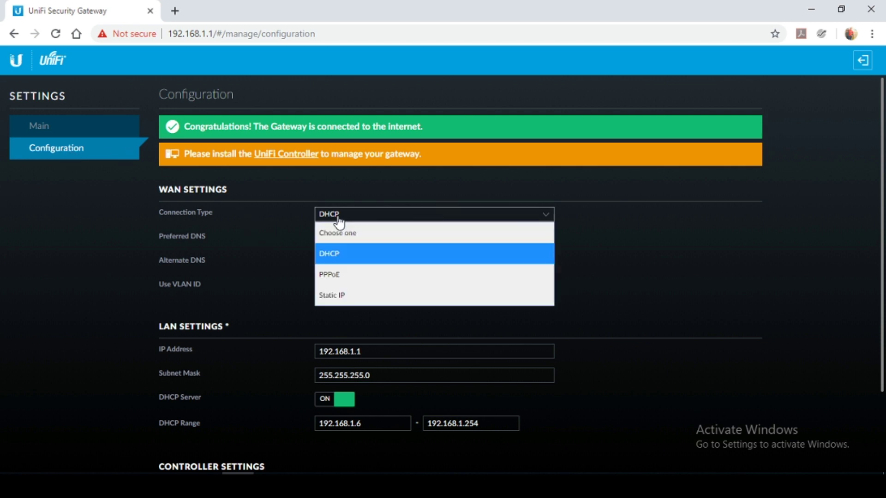
click(326, 295)
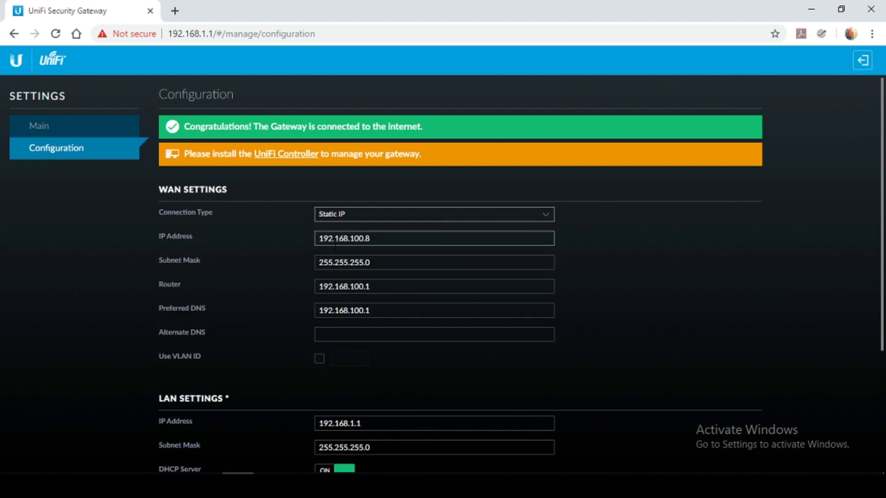
click(359, 216)
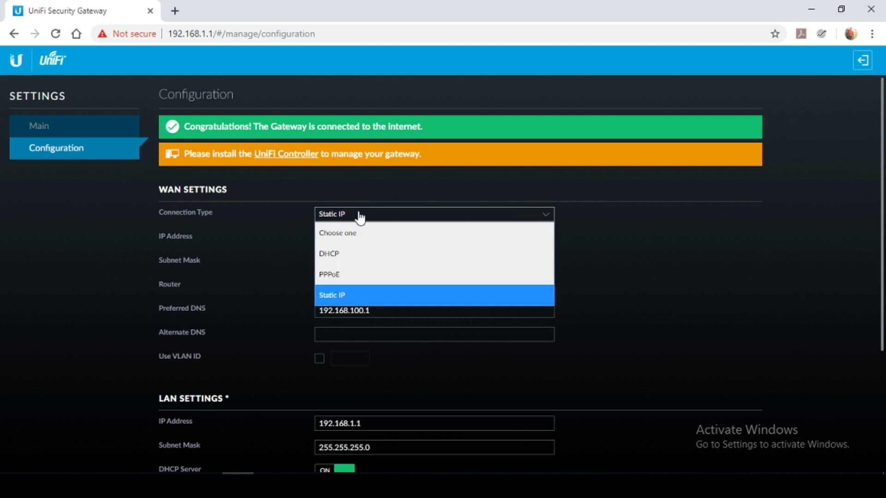
click(342, 257)
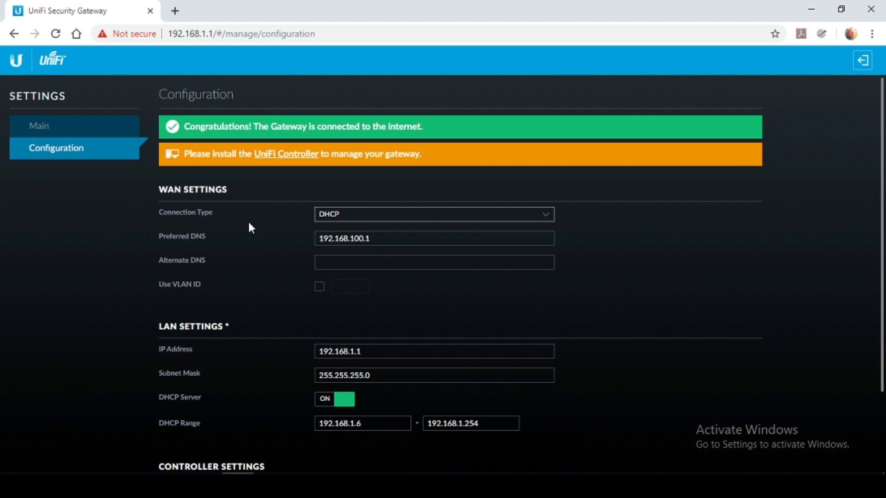
click(67, 134)
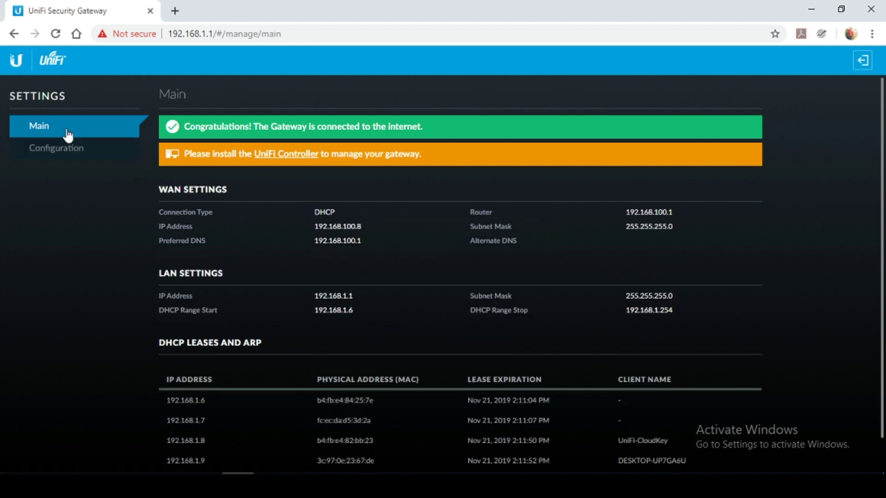
Step: Search for 'ubnt discovery' and launch the Ubiquiti Device Discovery Tool from the Chrome Web Store
click(77, 39)
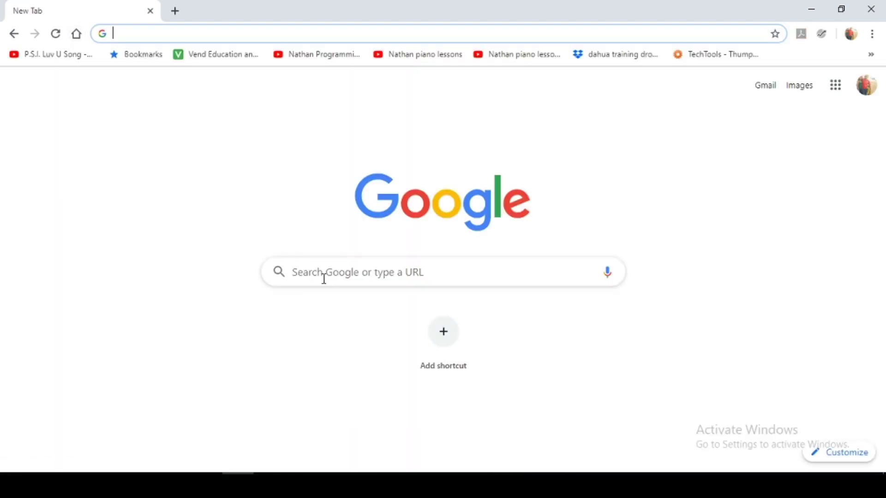
click(324, 279)
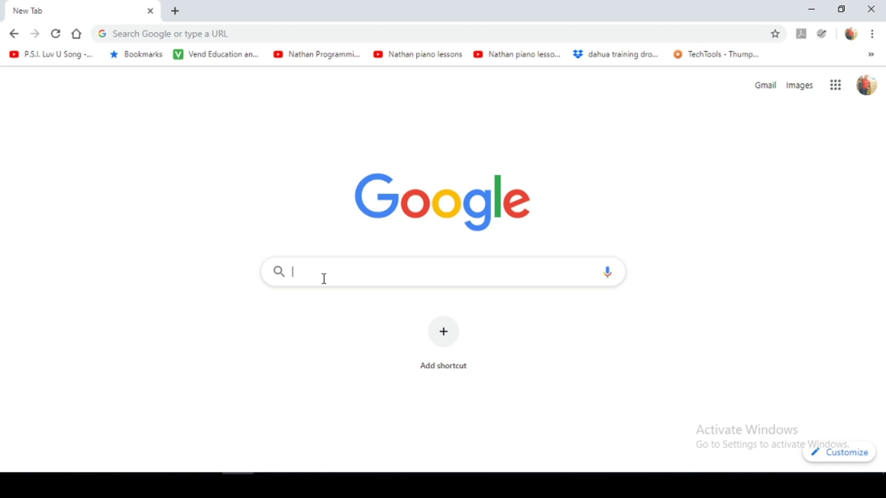
text(u)
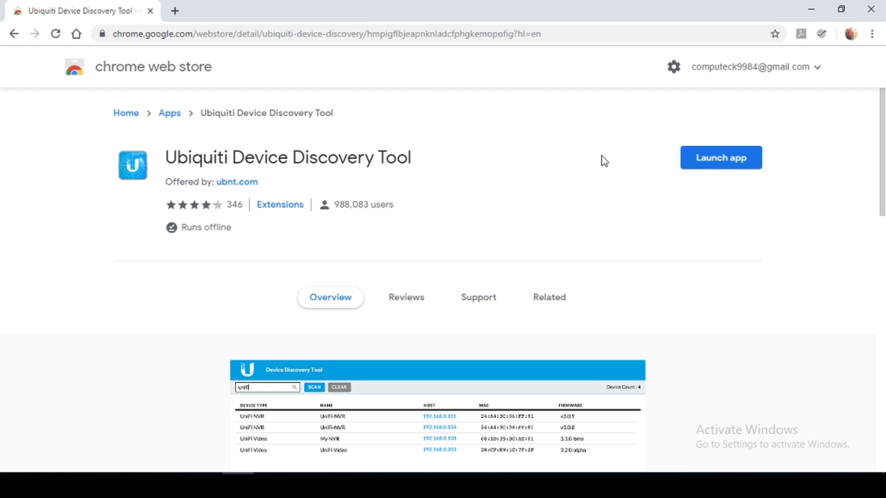
click(706, 167)
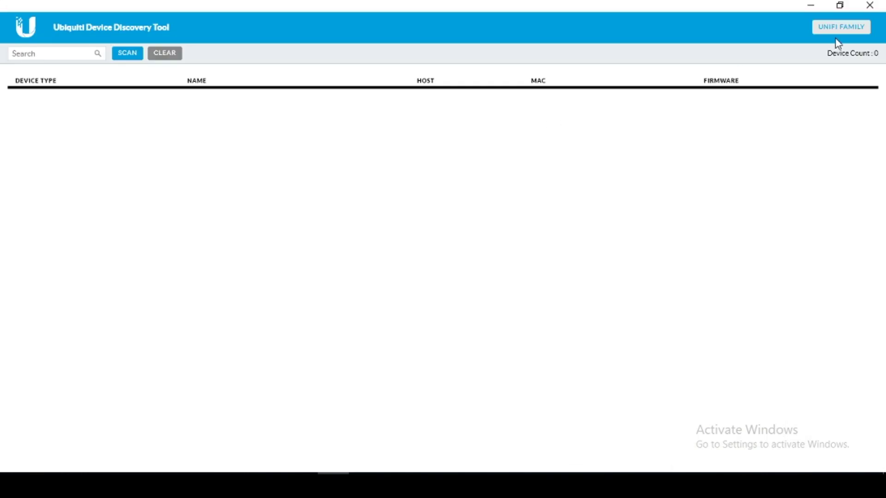
Step: Switch to UniFi Family devices and find the Cloud Key at 192.168.1.8
click(841, 30)
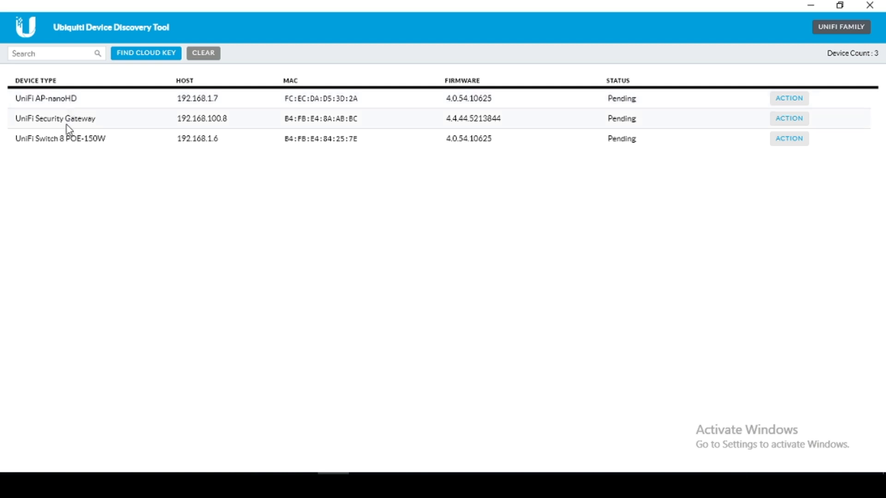
click(132, 58)
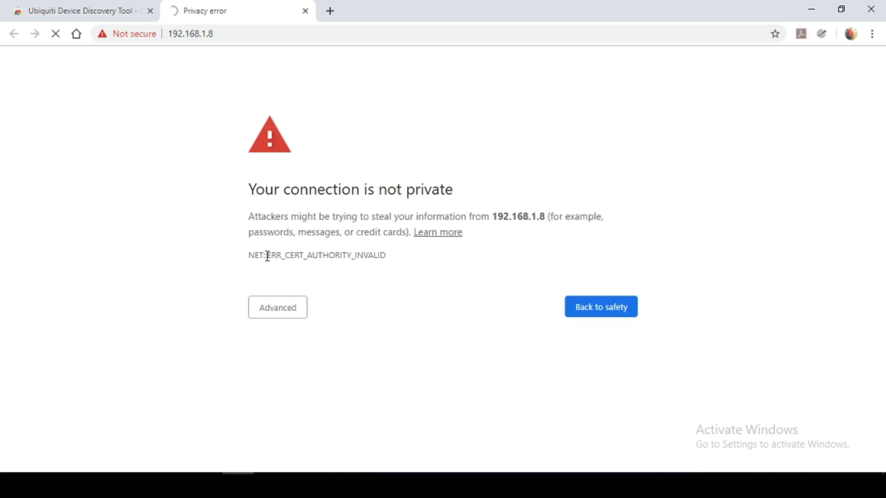
Step: Bypass the certificate warning and enter the Cloud Key's UniFi Network wizard at 192.168.1.8:8443
click(292, 313)
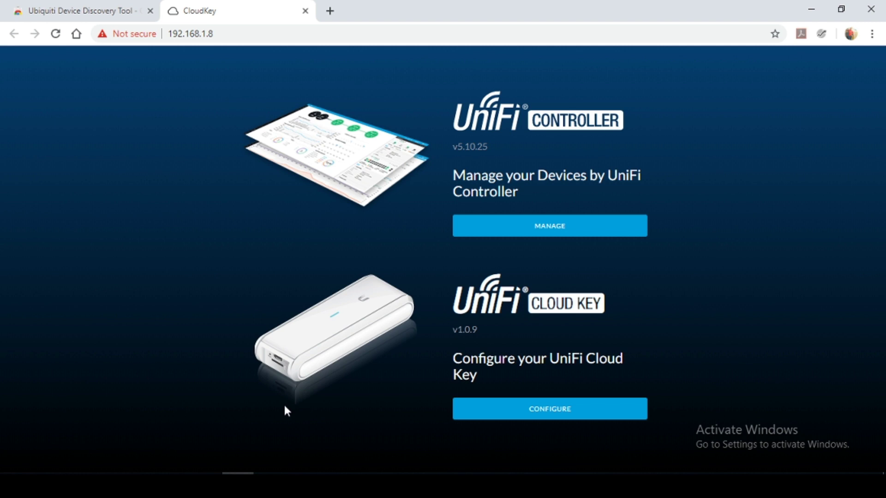
click(534, 233)
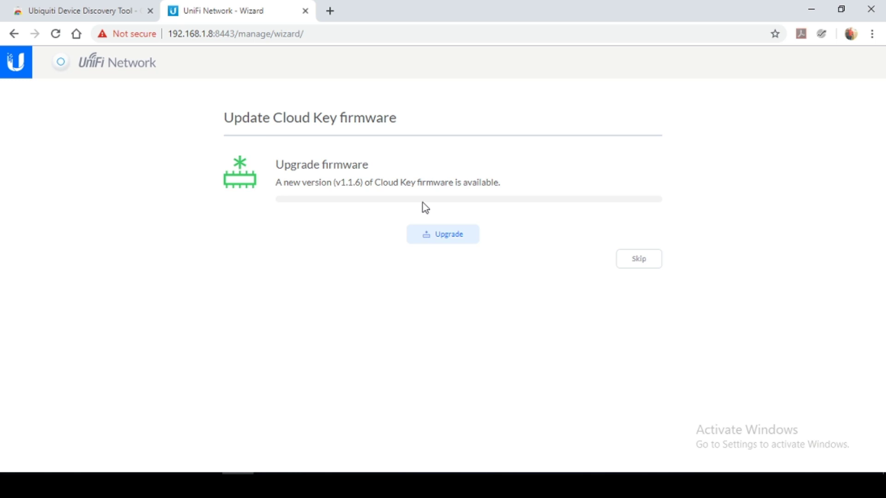
Step: Start the Cloud Key firmware upgrade and name the controller 'Vikings Home Network'
click(441, 238)
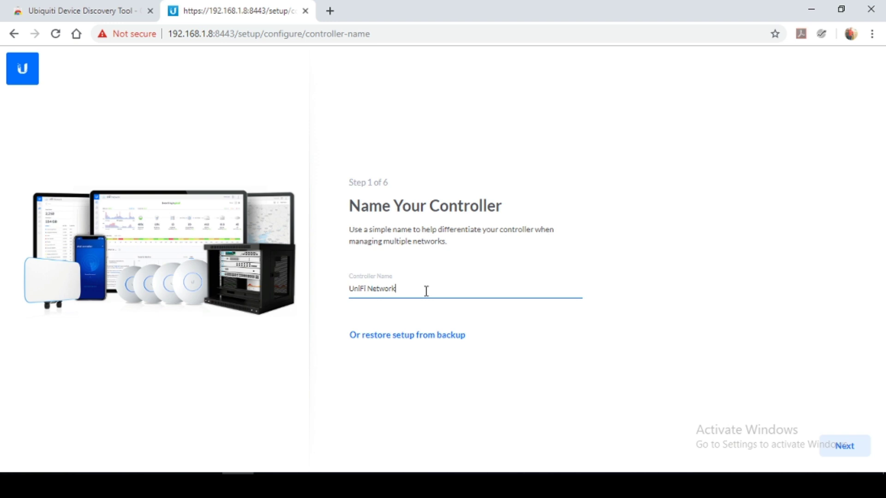
triple_click(352, 289)
text(Vik)
key(BackSpace)
text(kings Home Network)
Step: Enter the Ubiquiti account e-mail and password at the sign-in step
click(836, 444)
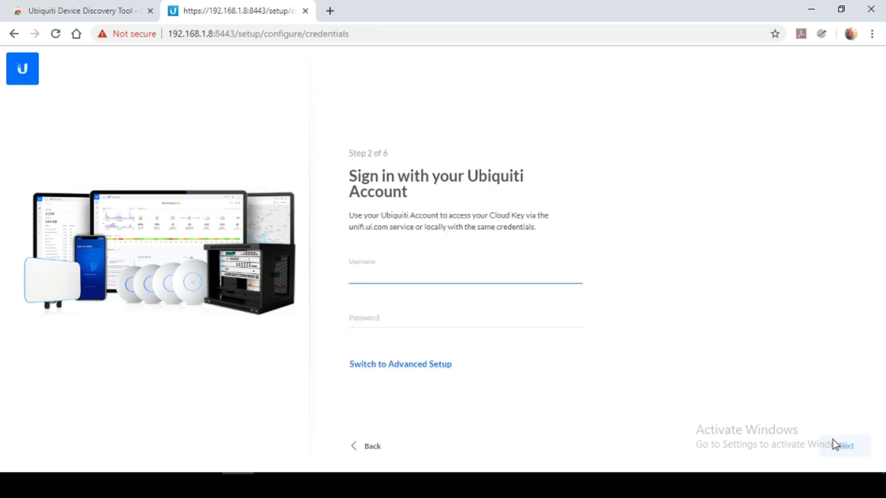
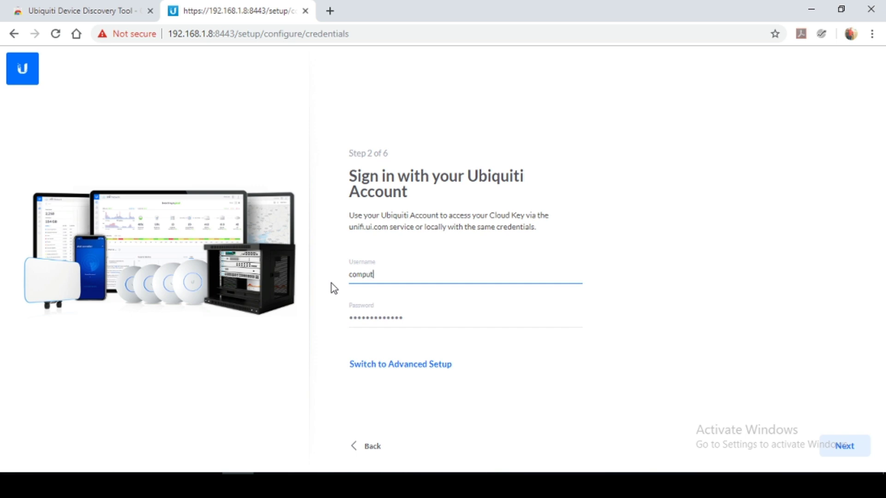
key(Tab)
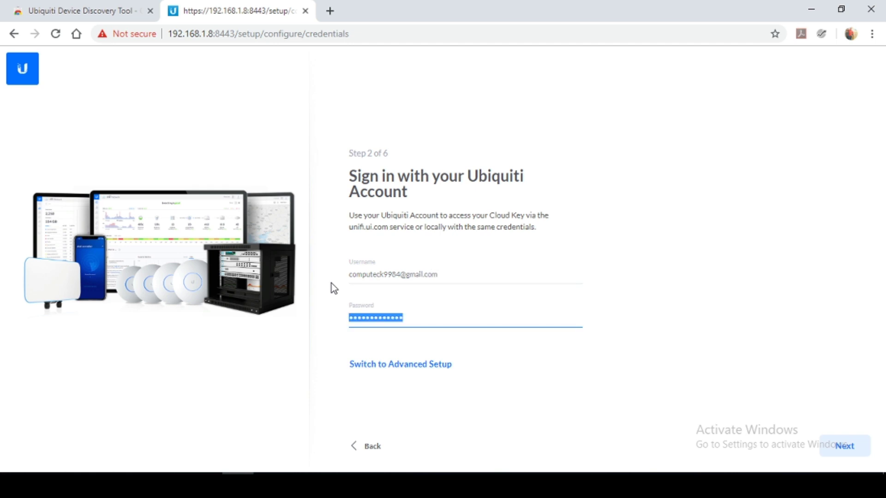
text(•••••••)
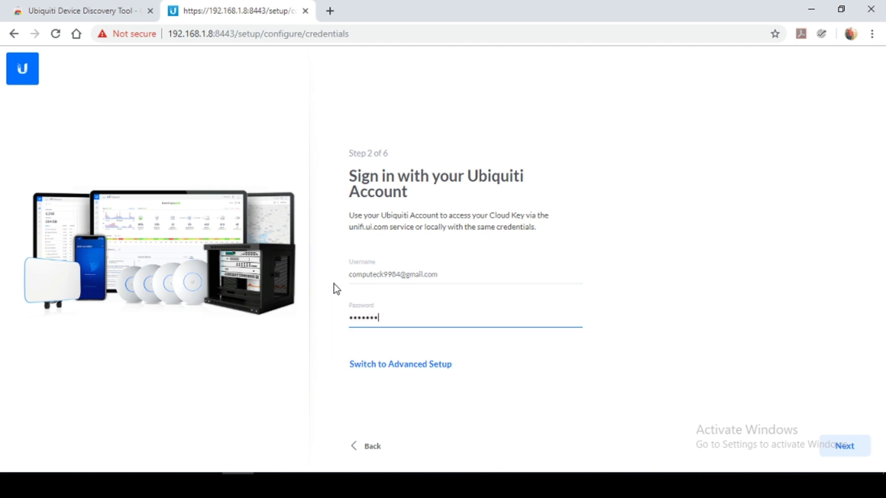
text(•••••••)
click(390, 228)
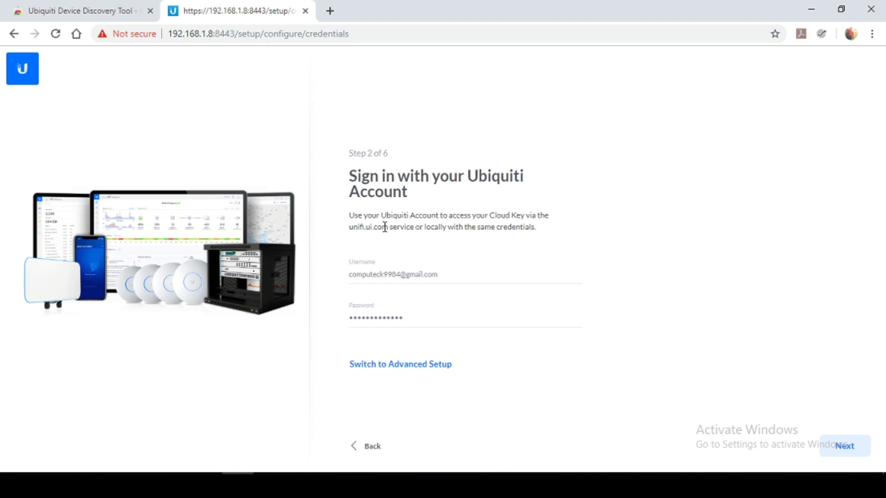
Step: Check unifi.ui.com in a new tab, then submit the account credentials
drag(385, 228, 347, 238)
click(332, 16)
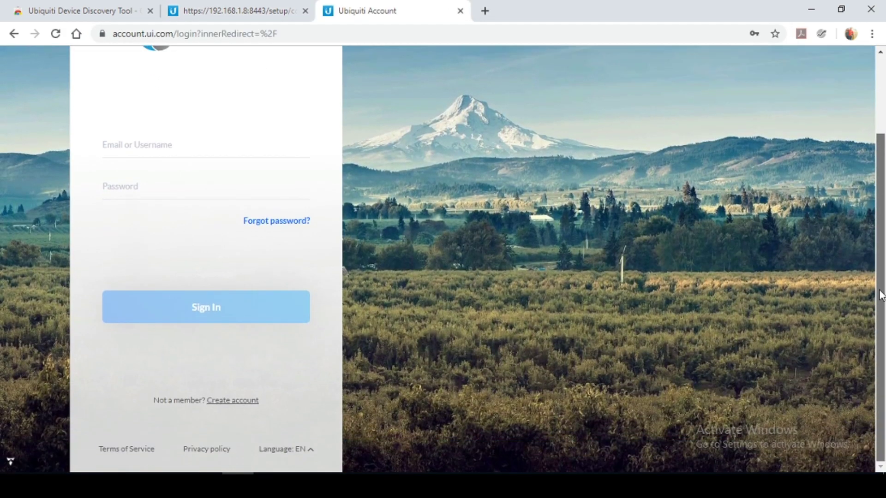
key(ctrl+shift+Tab)
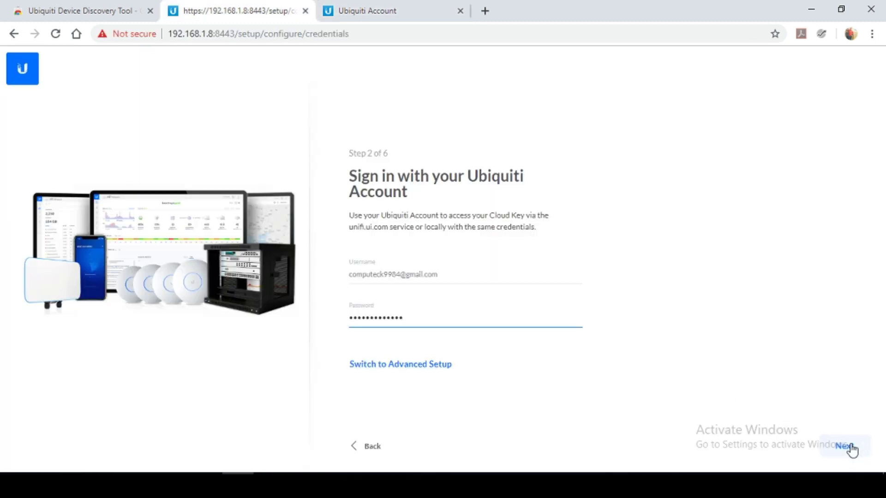
click(851, 448)
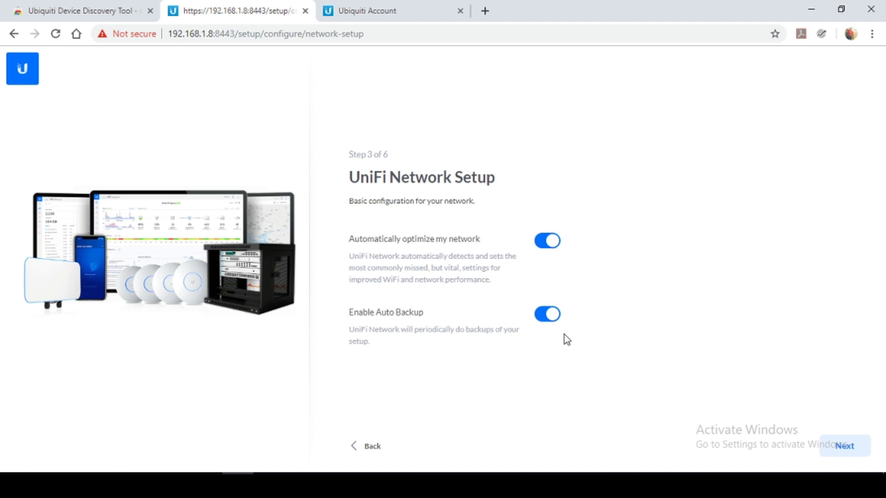
Step: Name the Wi-Fi network 'Vikings', set its password, and continue to device setup
click(835, 447)
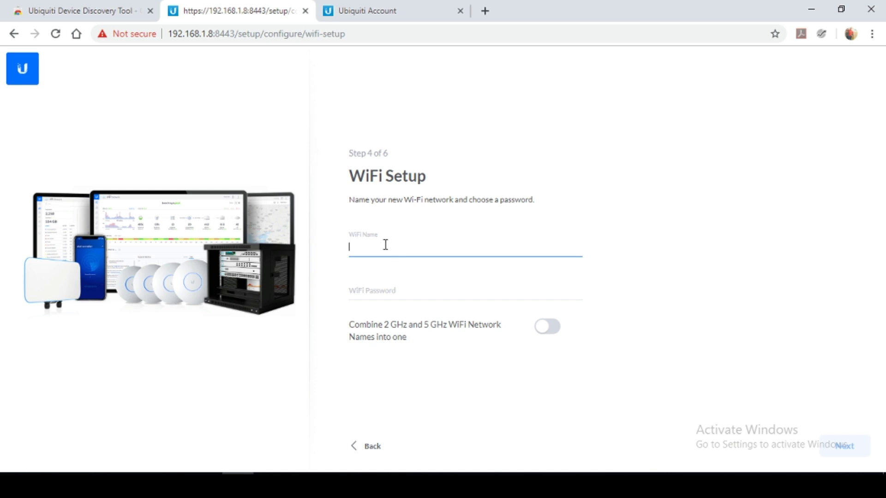
text(Viking)
text(s)
click(387, 290)
text(•)
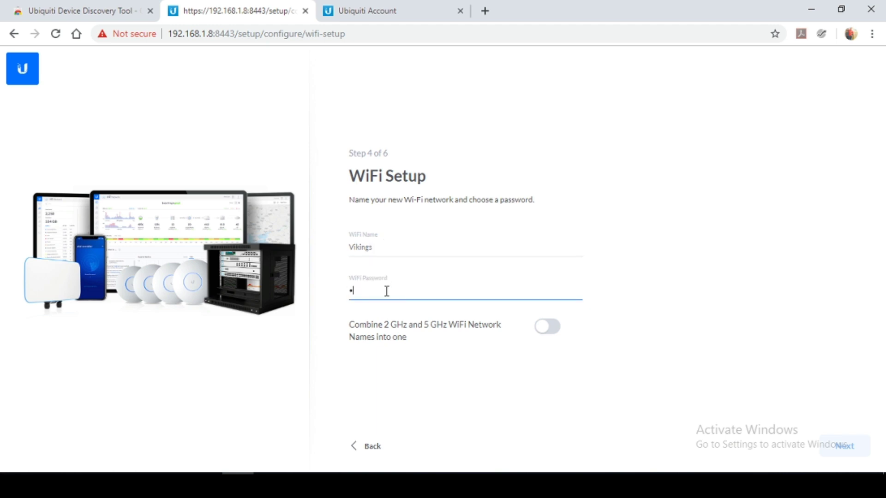
text(••••••••••••••••)
click(619, 368)
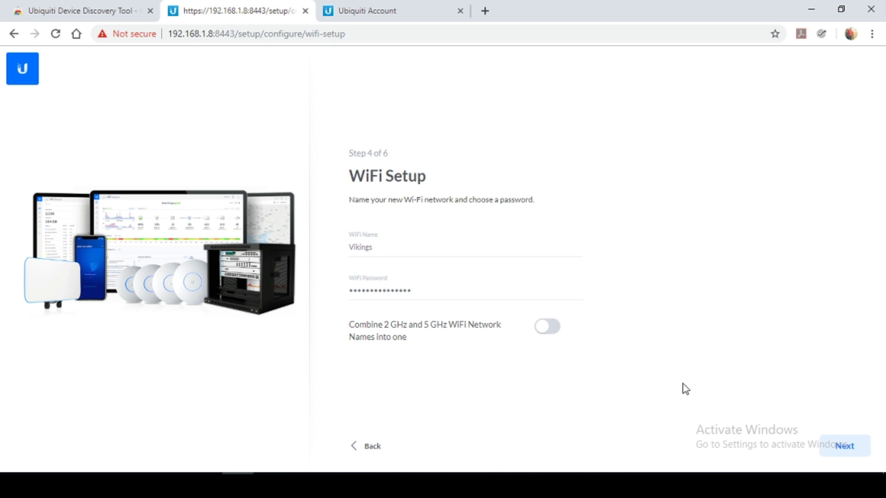
click(840, 451)
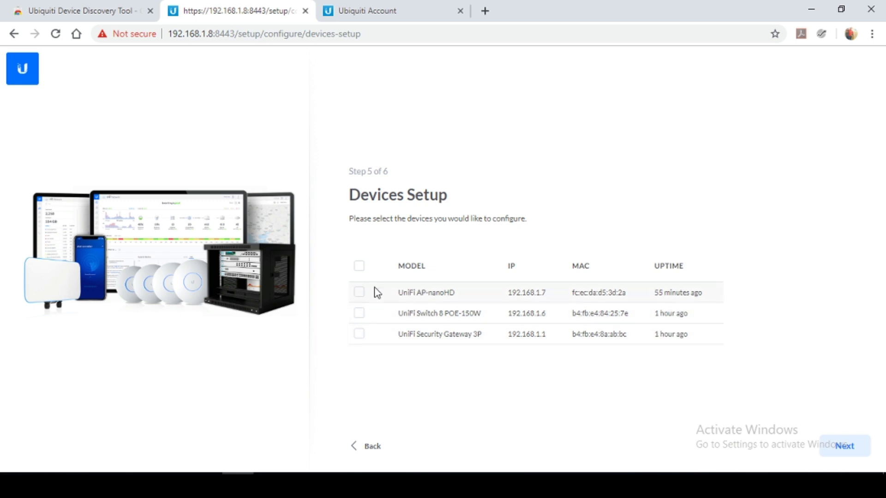
Step: Include all three devices, set the country to Trinidad and Tobago, and finish setup
click(360, 266)
click(845, 446)
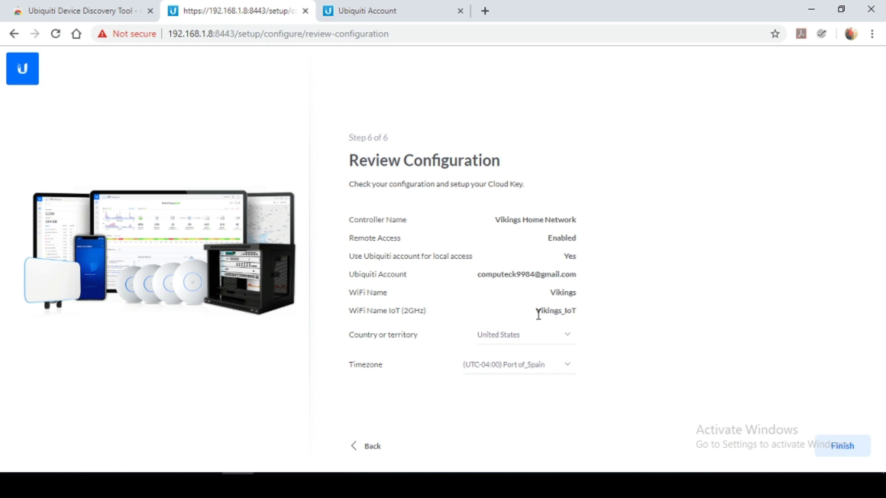
click(566, 339)
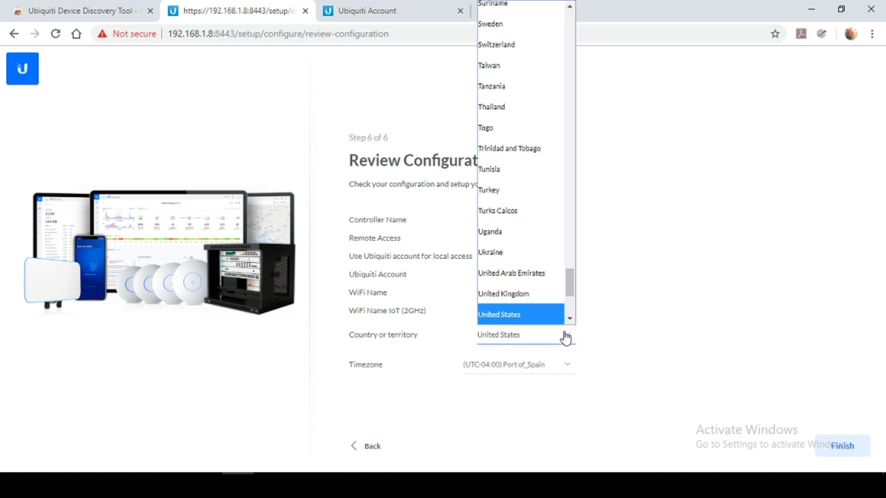
click(533, 163)
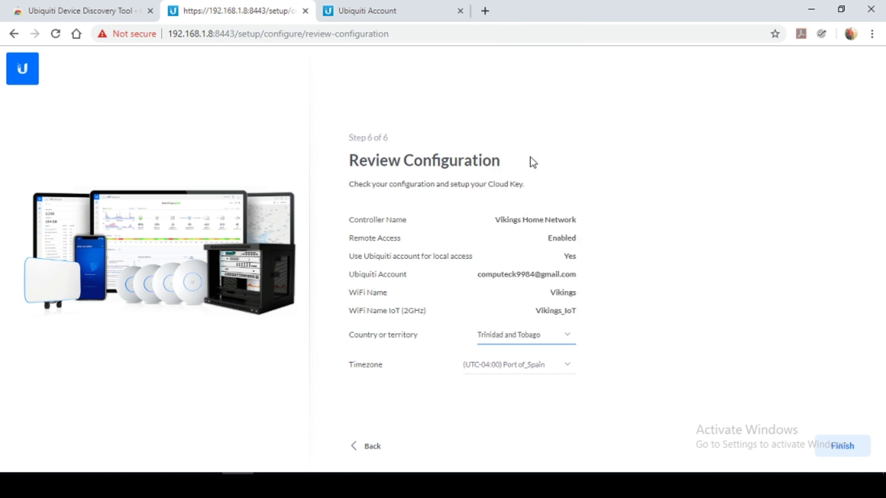
click(837, 449)
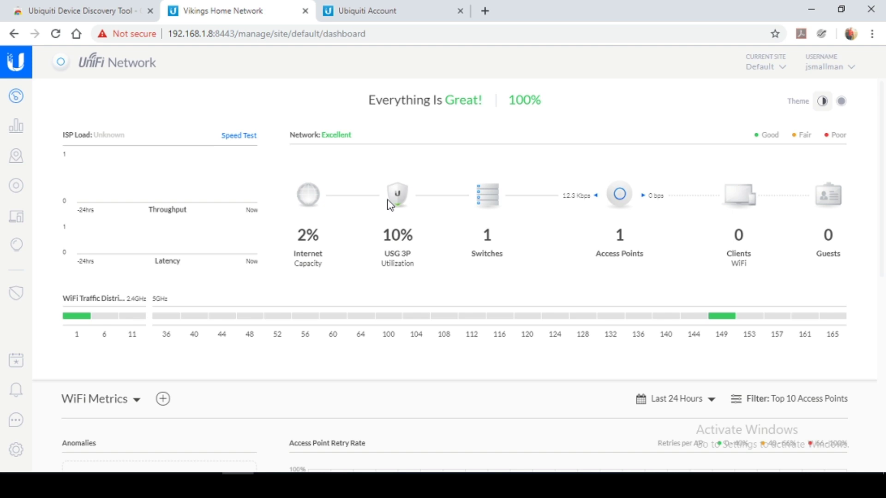
Step: Check the topology on the dashboard, which shows Everything Is Great at 100% once configuration finishes
mouse_move(487, 196)
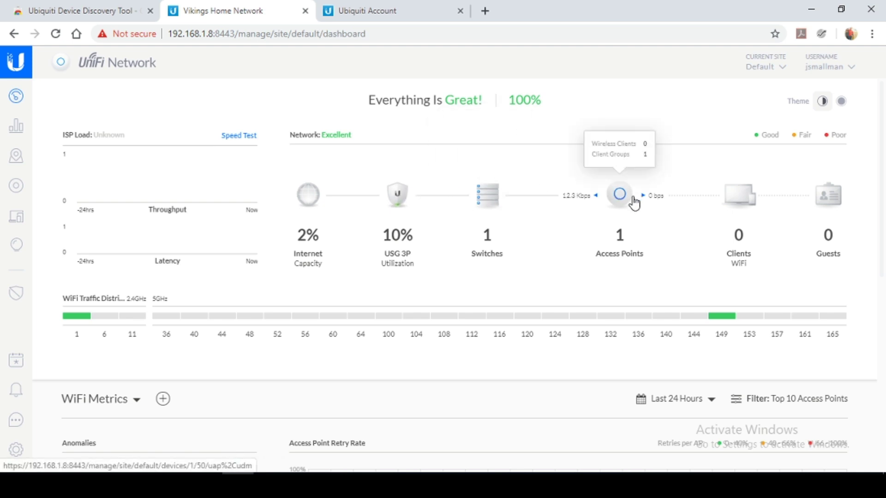
mouse_move(822, 194)
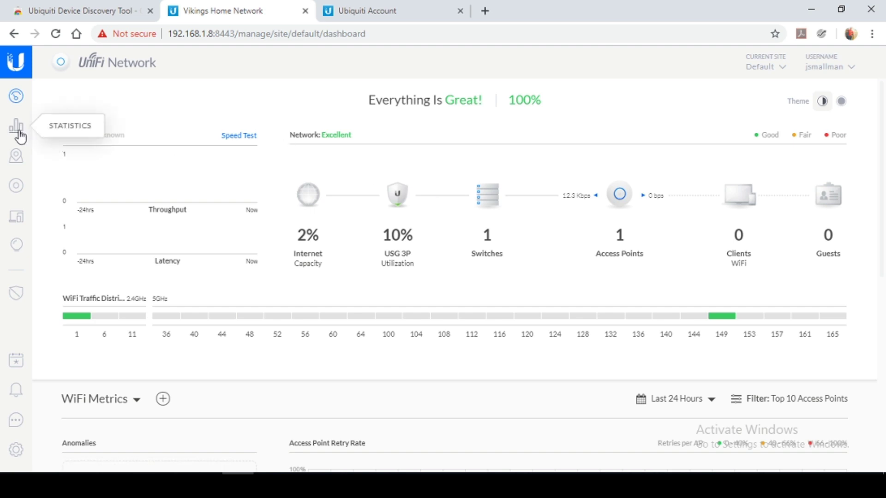
Step: Show the Devices page, switching from list view back to grid view of the gateway, switch and AP
click(15, 189)
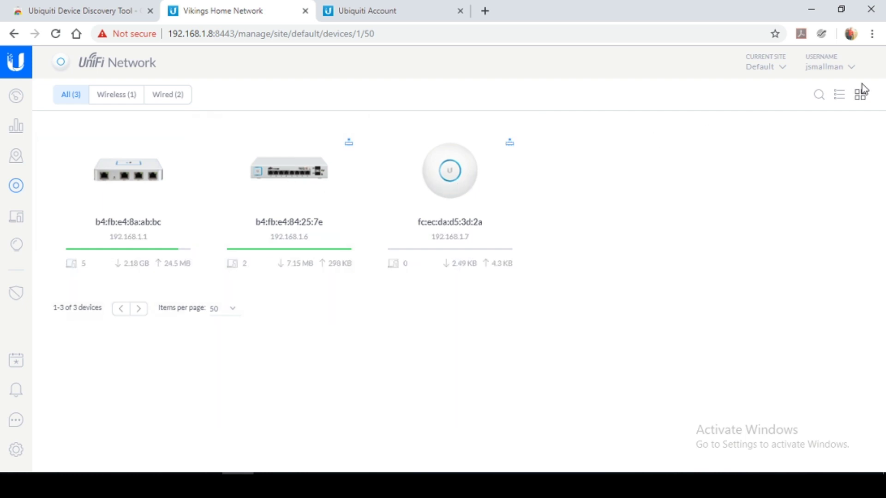
click(840, 100)
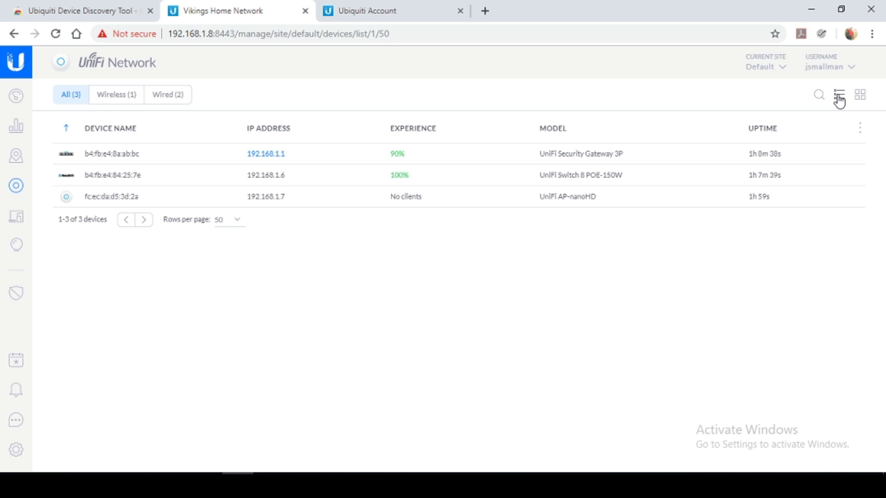
click(861, 102)
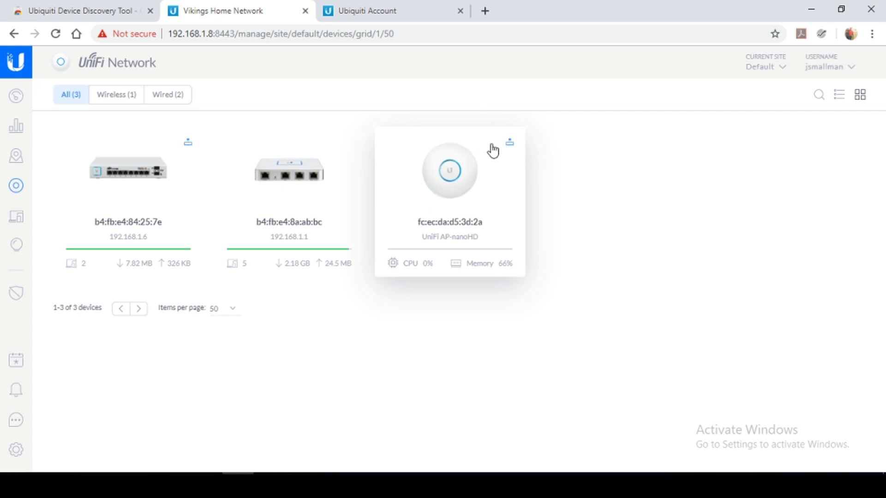
Step: Upgrade the access point and then the switch to firmware 4.0.66.10832
click(510, 143)
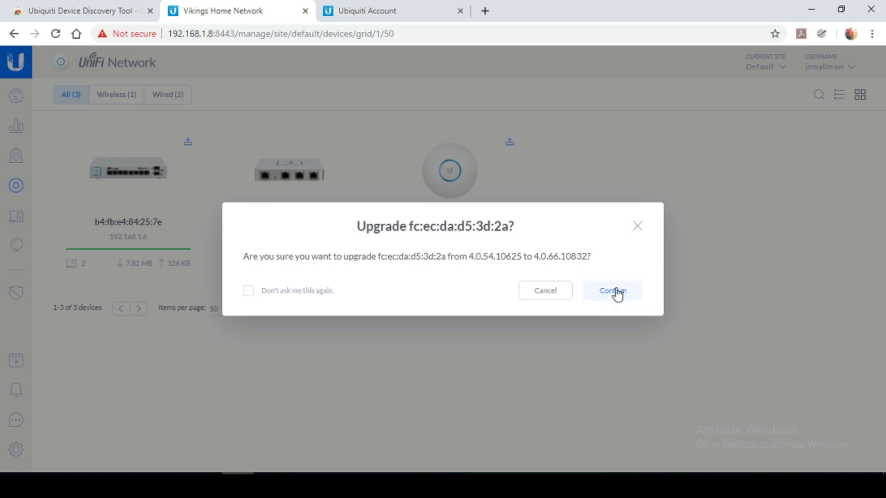
click(617, 293)
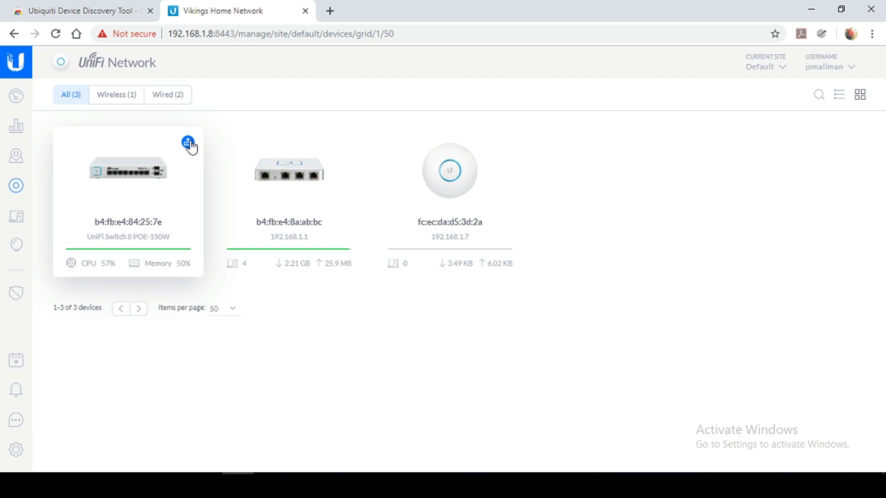
click(189, 143)
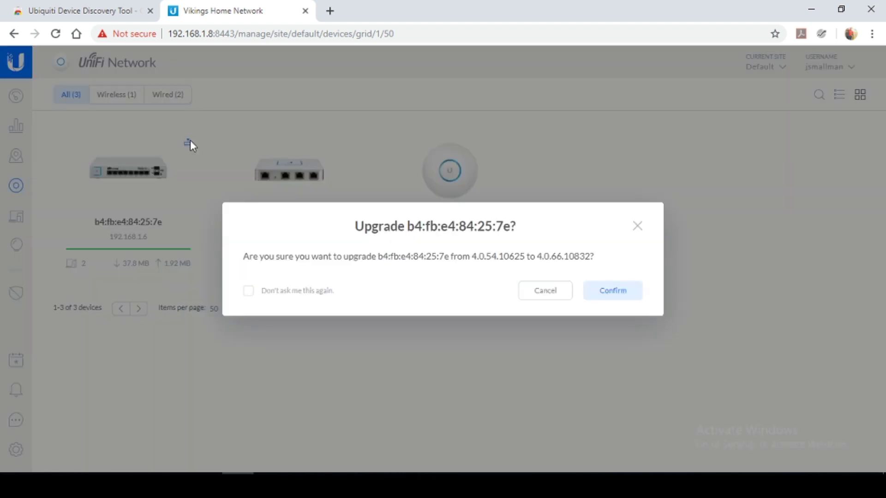
click(600, 294)
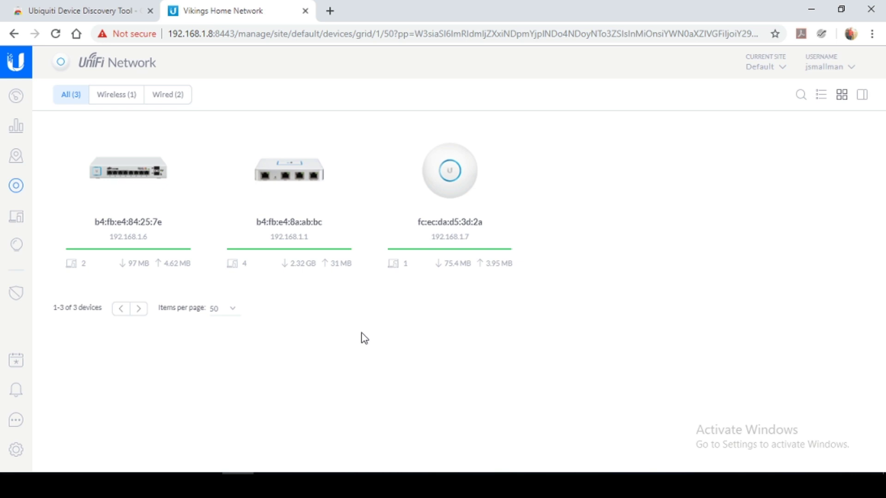
Step: Give the UniFi Switch 8 POE-150W the alias US-8-150W, save it and close its properties
click(148, 189)
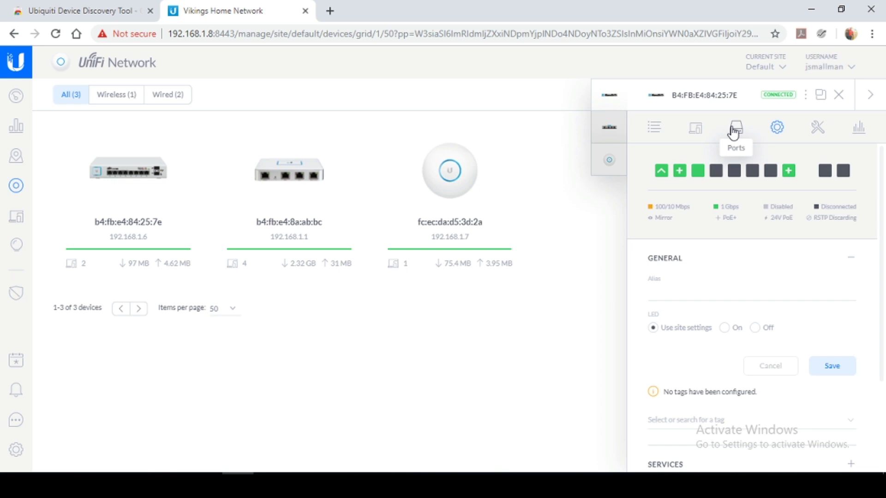
click(657, 289)
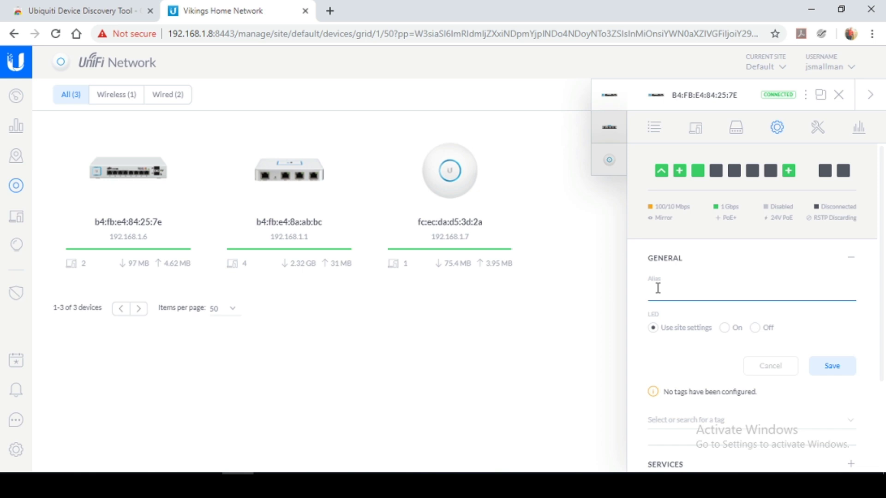
text(US-8-150W)
click(830, 369)
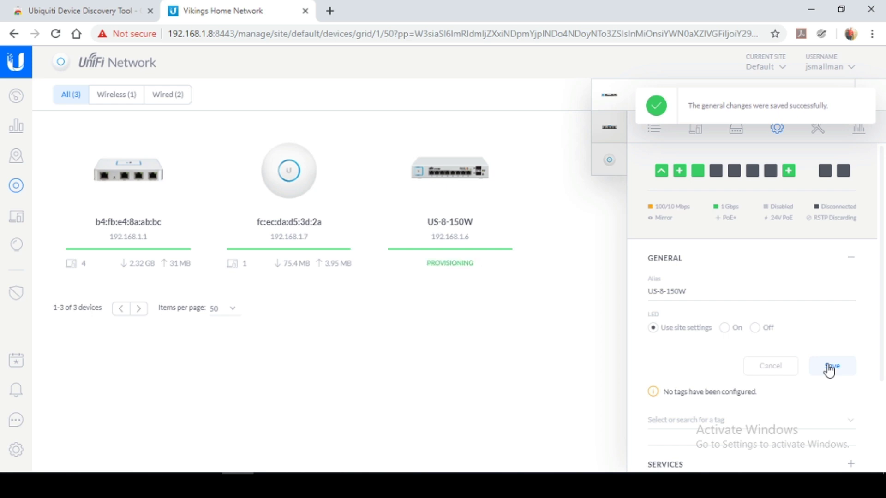
click(303, 320)
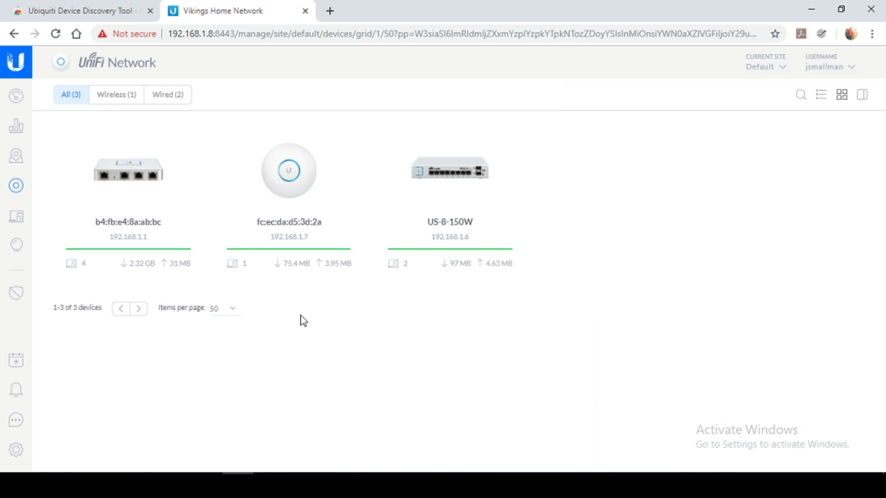
Step: Set the access point's alias to nanoHD and save it, then bring up the security gateway's details
click(283, 209)
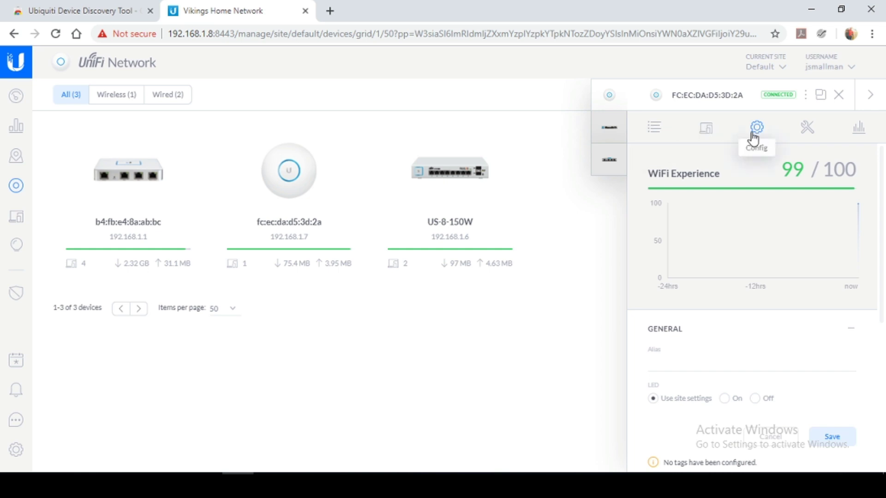
click(661, 359)
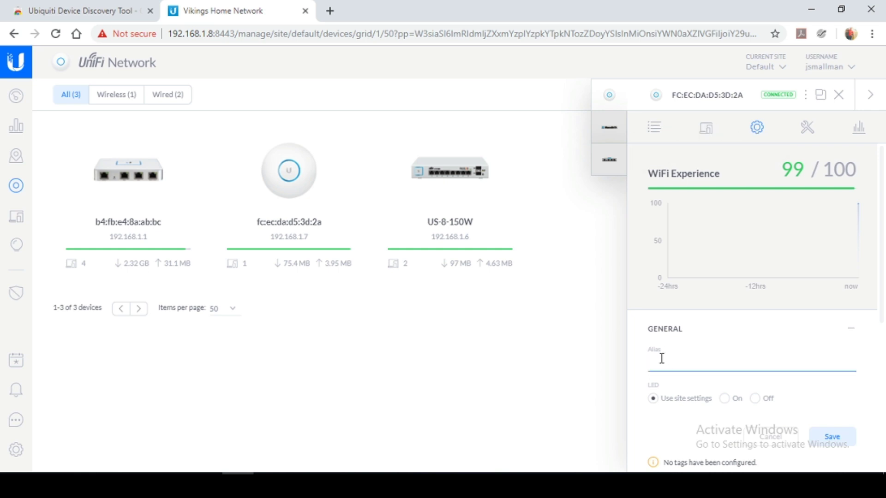
text(N)
key(BackSpace)
text(n)
text(o/hd)
key(BackSpace)
key(BackSpace)
key(BackSpace)
text(HD)
click(825, 438)
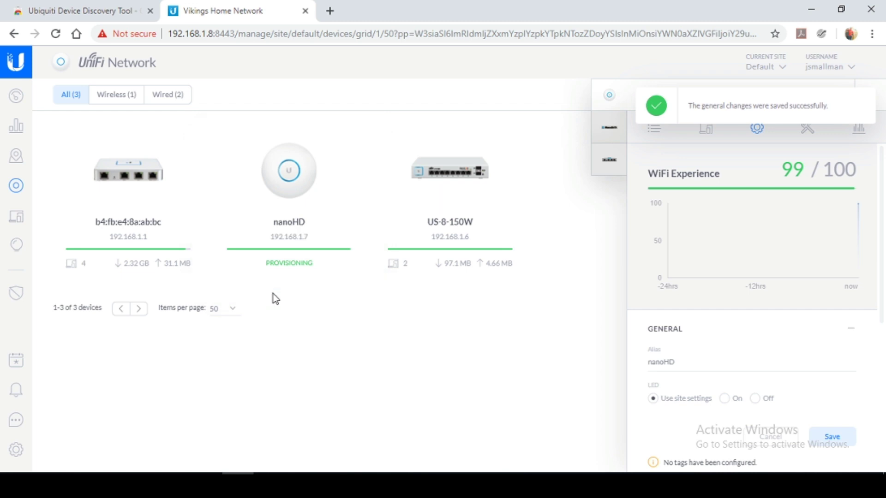
click(160, 202)
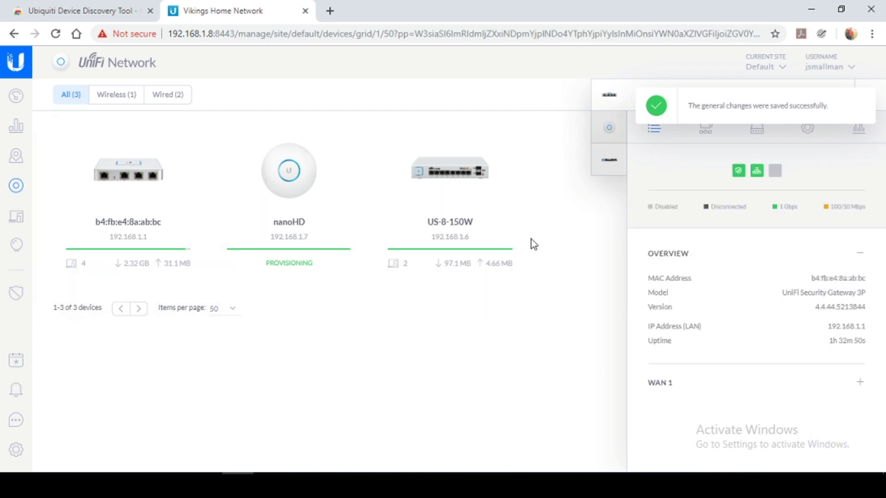
Step: Give the gateway the alias USG, save it and close its details panel
click(807, 134)
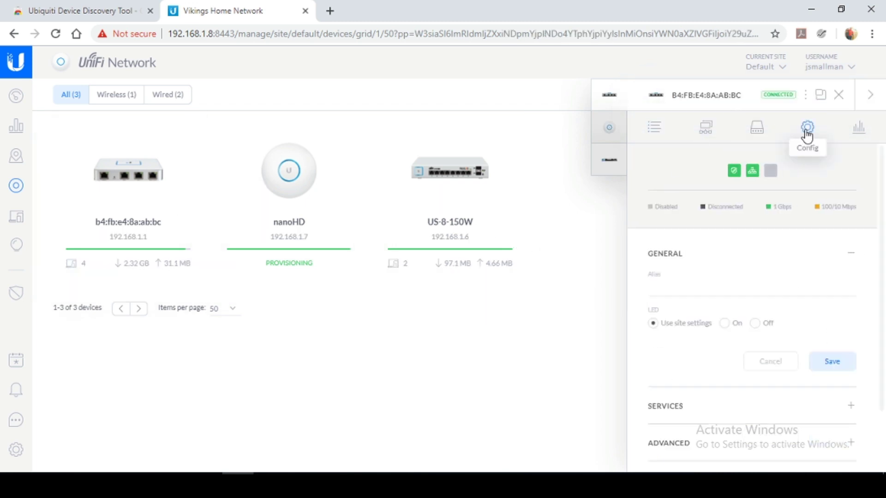
click(678, 278)
text(USG)
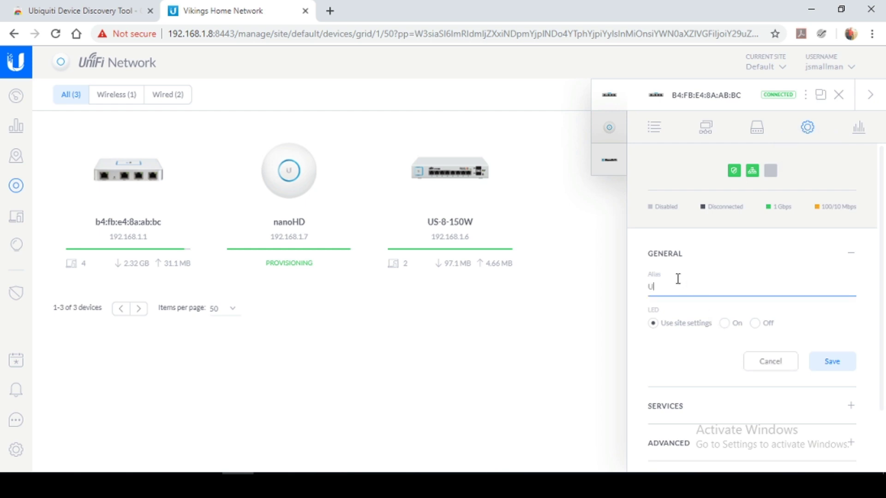
click(821, 366)
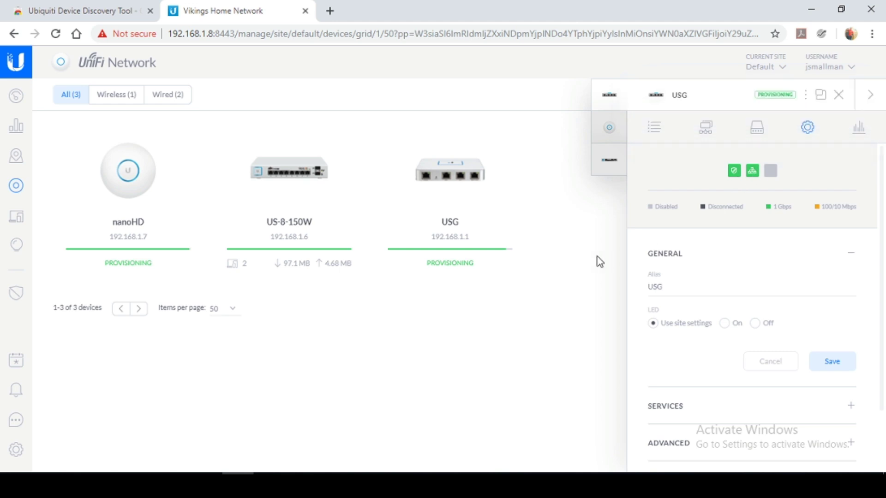
click(869, 95)
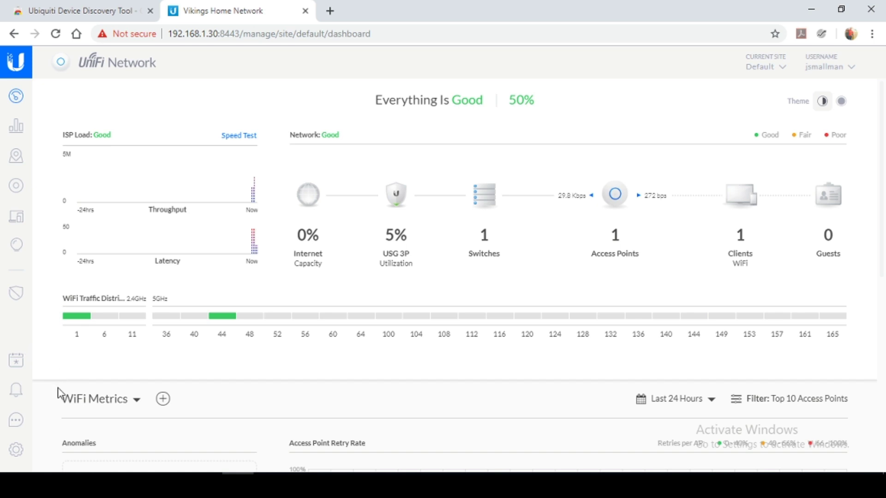
Step: Go to Settings and reach the Networks list showing the LAN and WAN networks
click(17, 450)
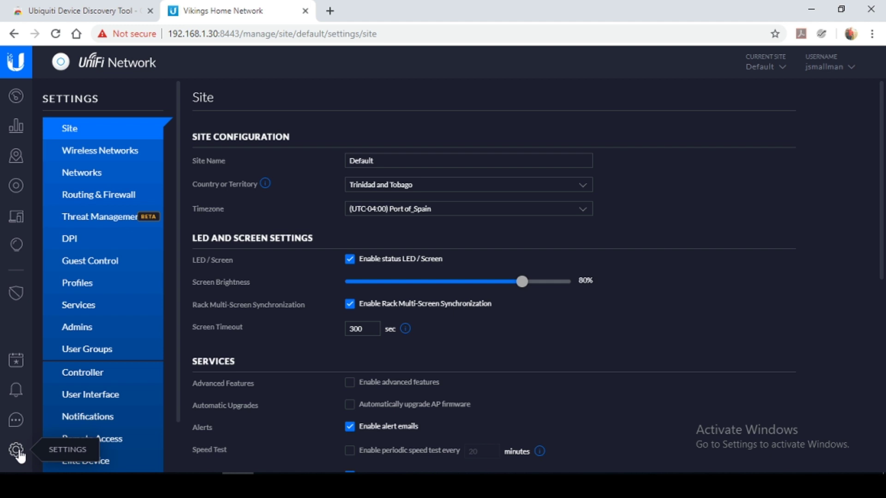
click(122, 161)
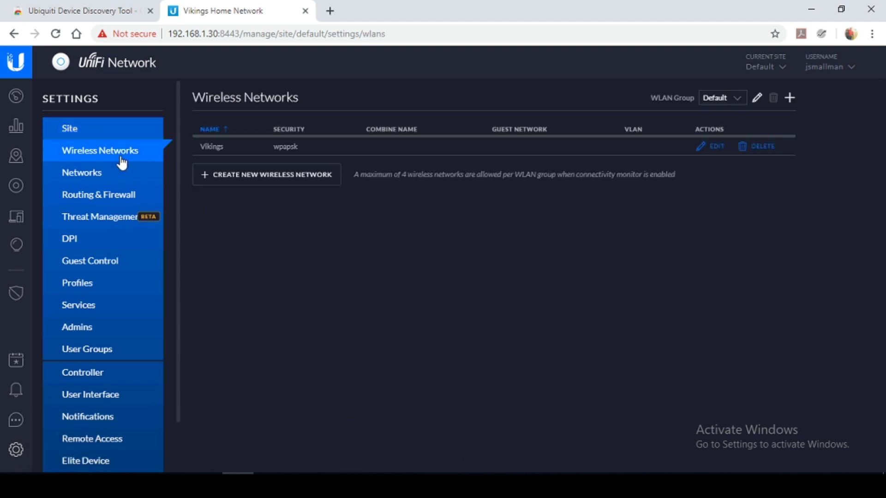
click(99, 181)
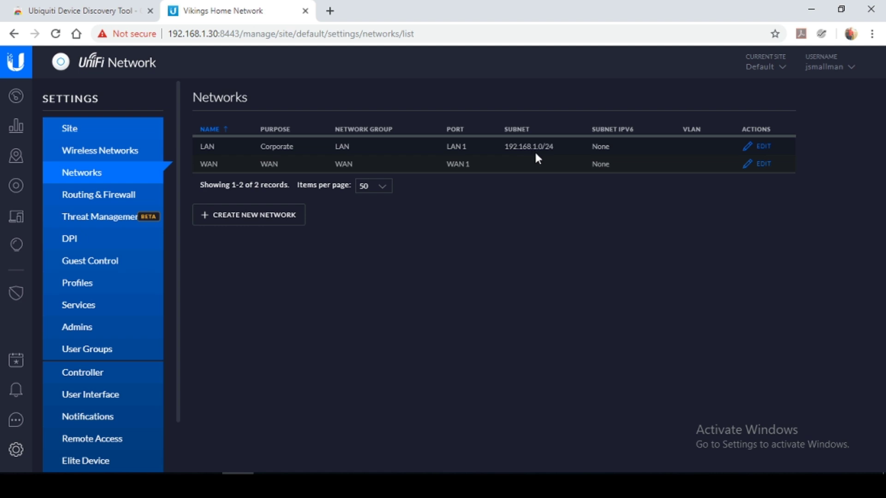
Step: Change the LAN network's DHCP range start to 192.168.1.20 and save it
click(762, 151)
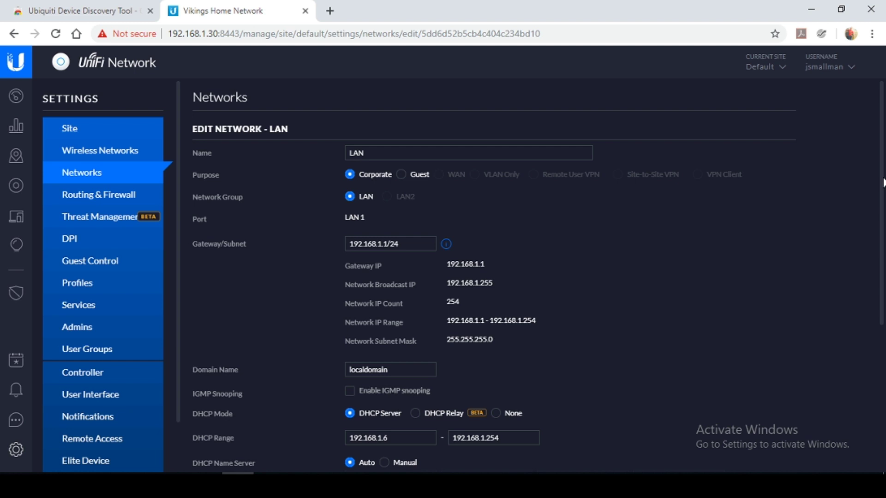
scroll(884, 182, down, 2)
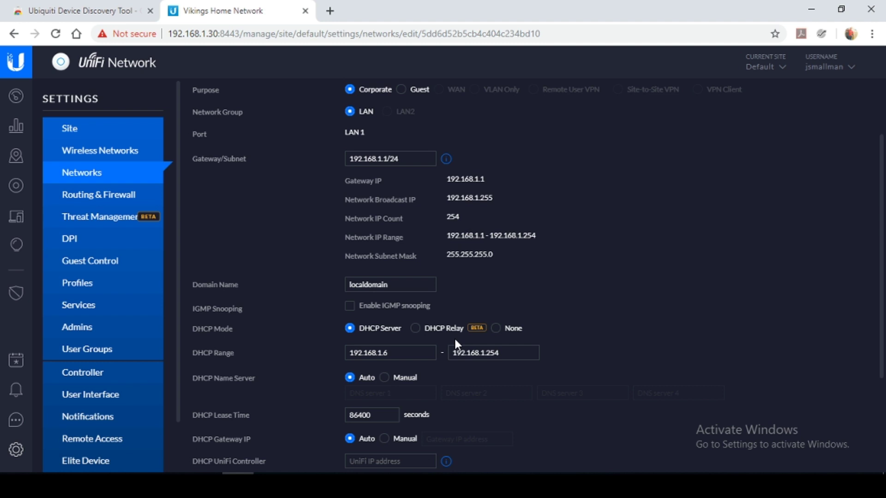
click(405, 351)
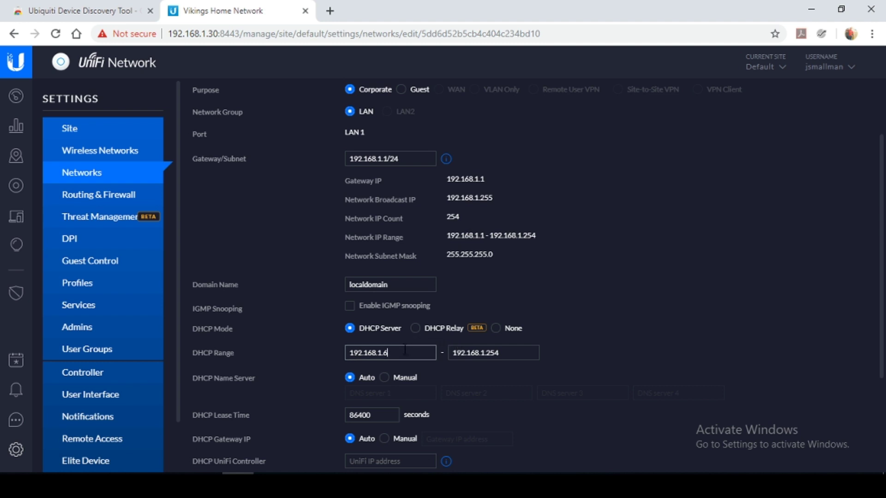
key(BackSpace)
text(20)
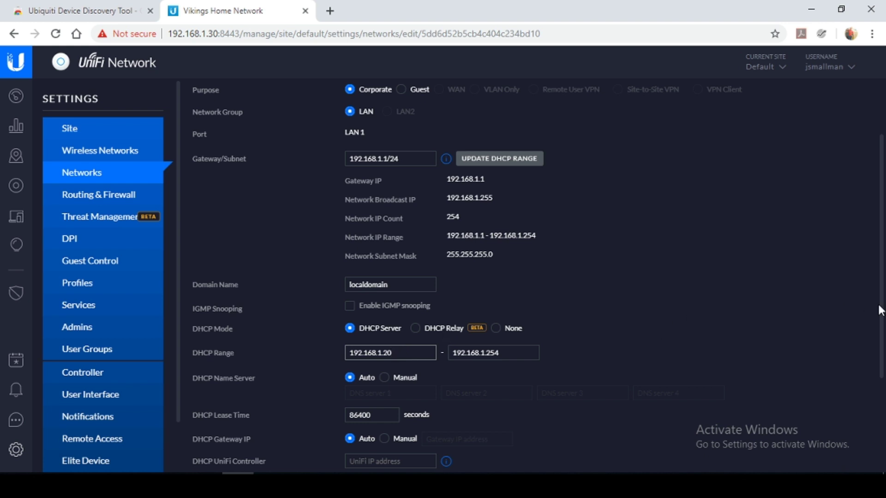
drag(880, 310, 883, 443)
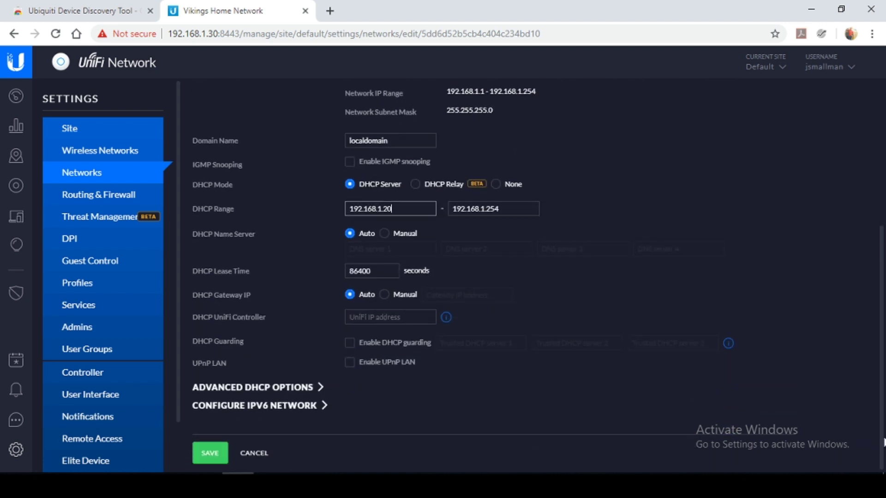
click(213, 454)
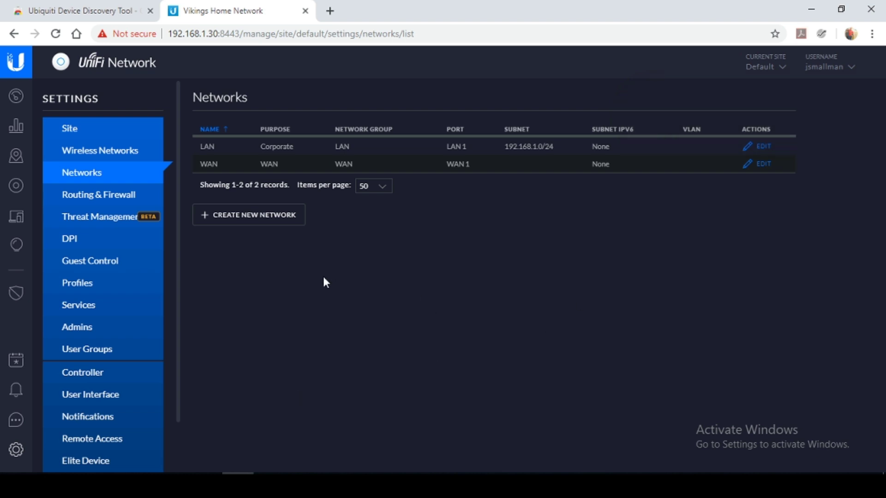
Step: Create a new network named Vikings Guest with the Guest purpose
click(237, 226)
click(373, 153)
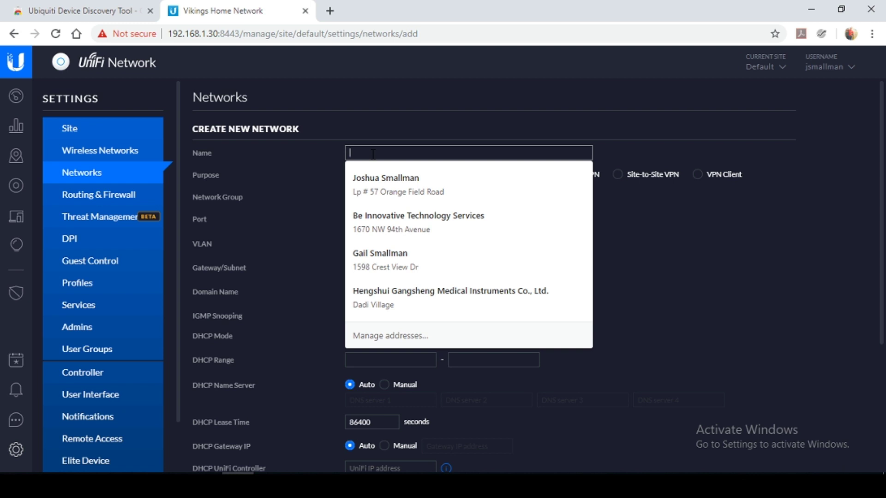
text(Gue)
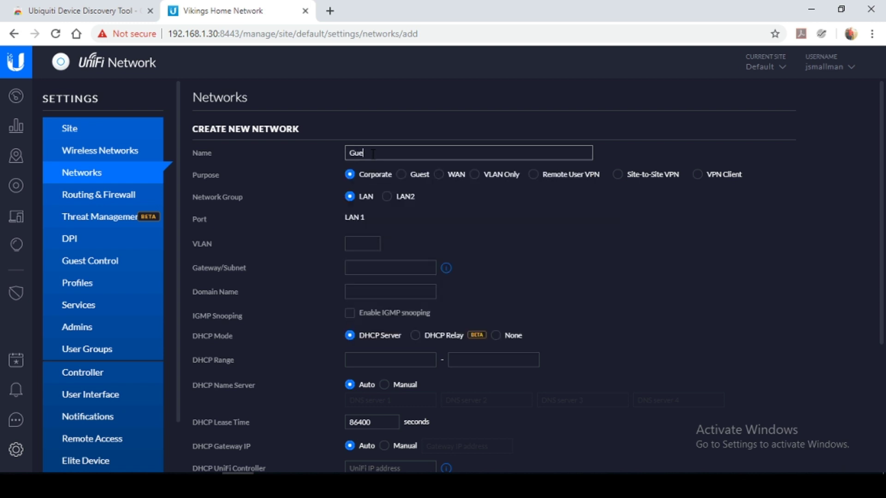
text(s t)
drag(385, 159, 336, 162)
text(Vikings Guest)
click(401, 175)
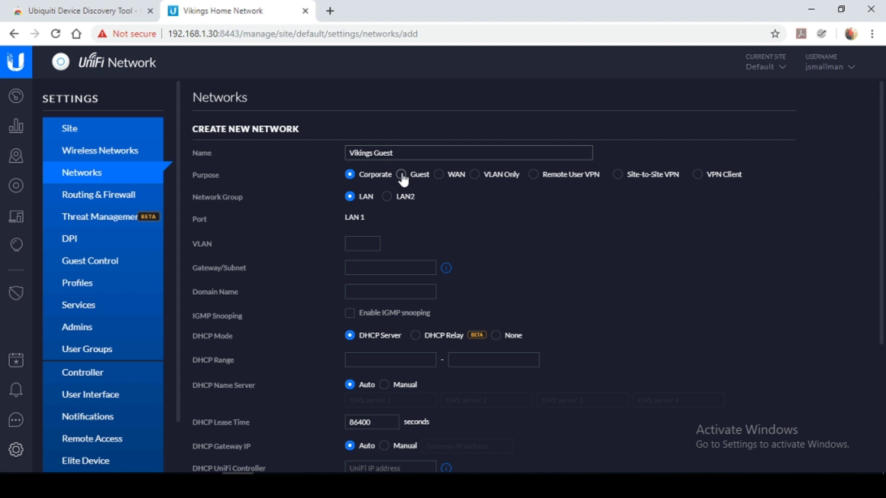
Step: Set VLAN 200 and gateway/subnet 192.168.200.1/24 for the new network
click(367, 239)
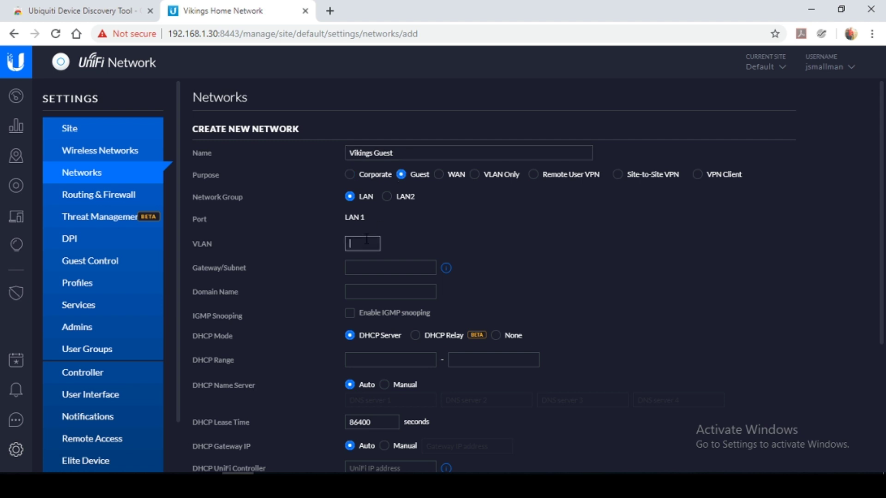
text(200)
click(403, 265)
text(19)
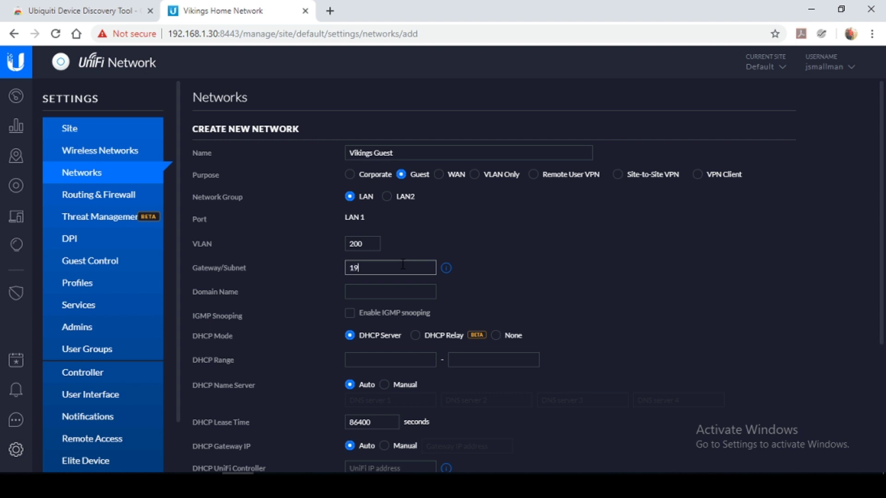
text(2.168.200.1/24)
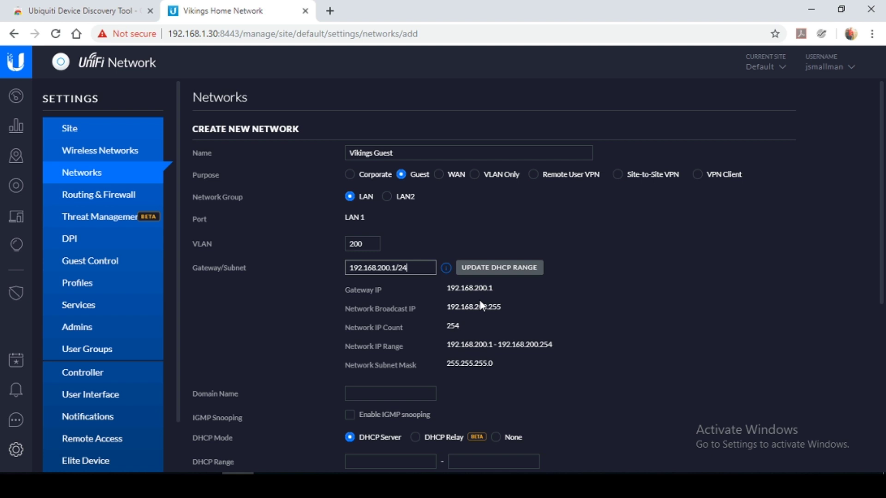
Step: Enter the DHCP range 192.168.200.20 to 192.168.200.254
scroll(480, 300, down, 2)
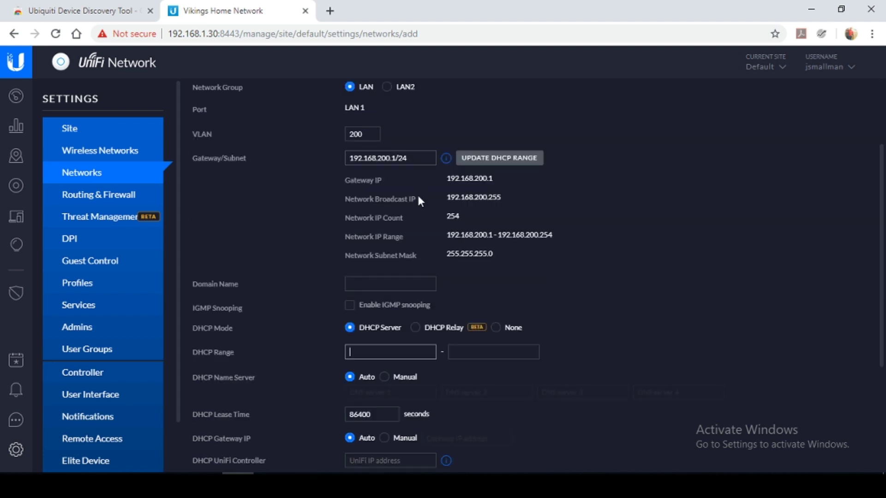
click(374, 350)
text(192.168.200.20)
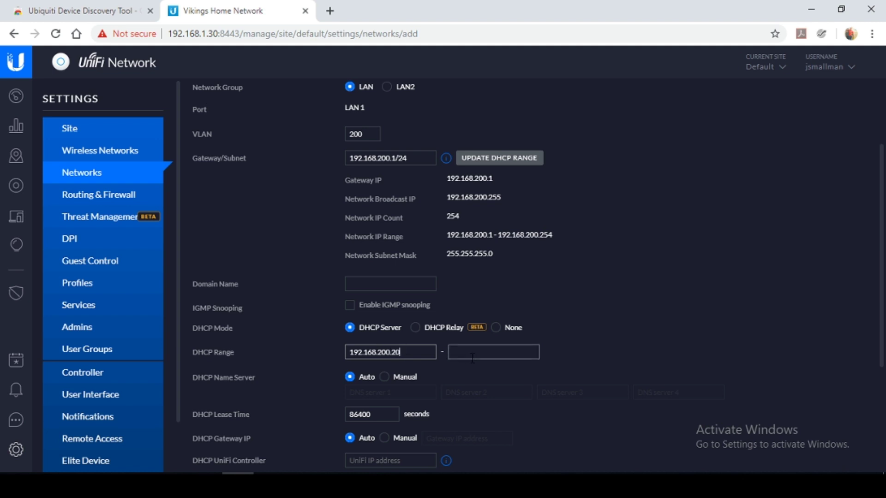
click(473, 358)
text(19)
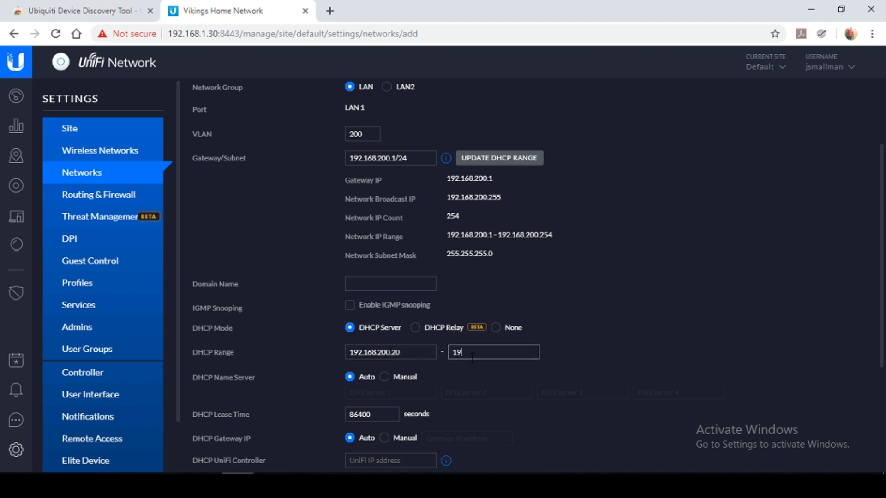
text(2.168.200.254)
scroll(883, 335, down, 4)
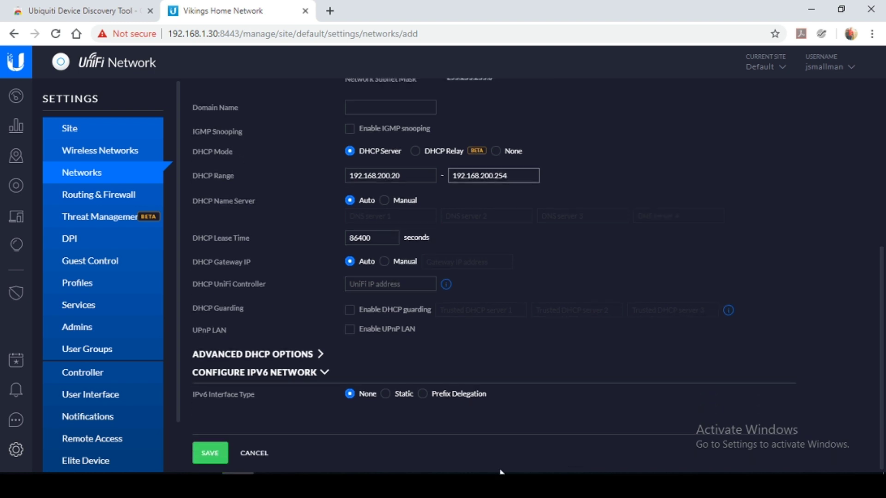
Step: Save the Vikings Guest network and start a new user group named Vikings Guest
click(216, 456)
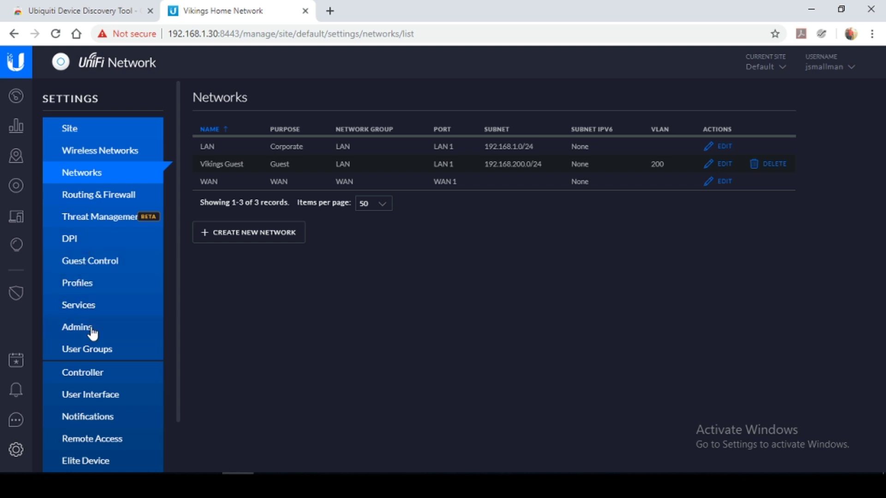
click(97, 355)
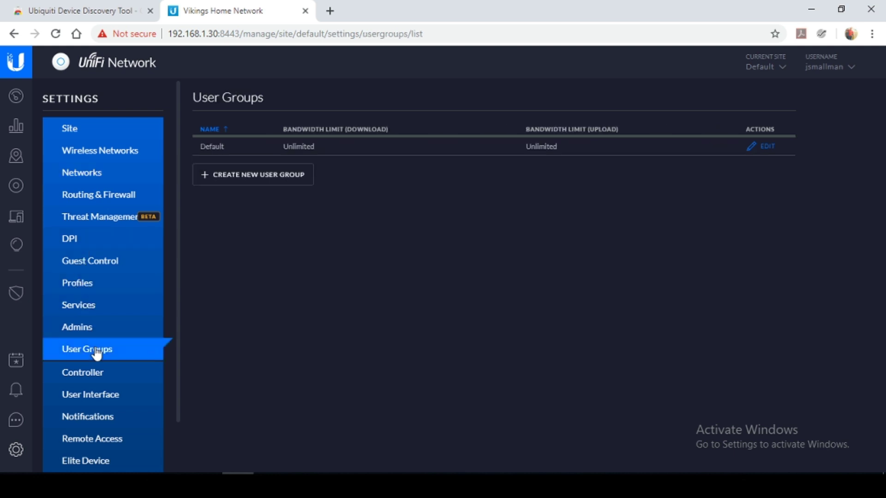
click(270, 179)
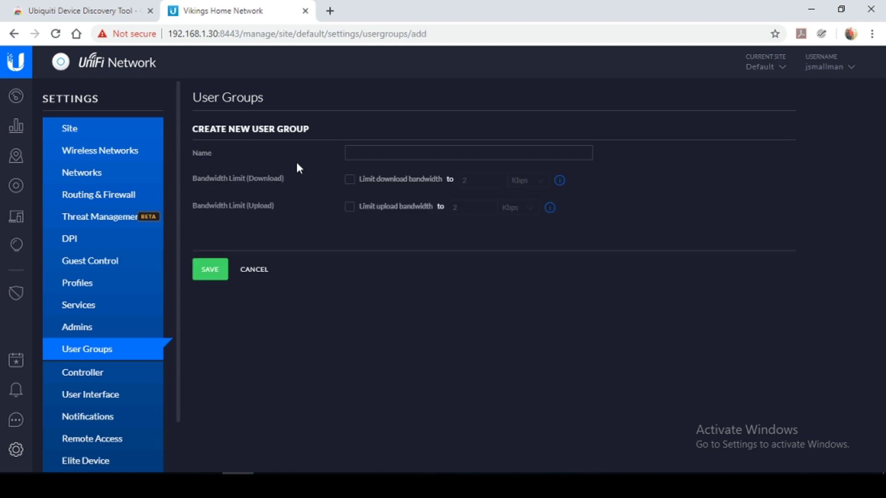
click(400, 155)
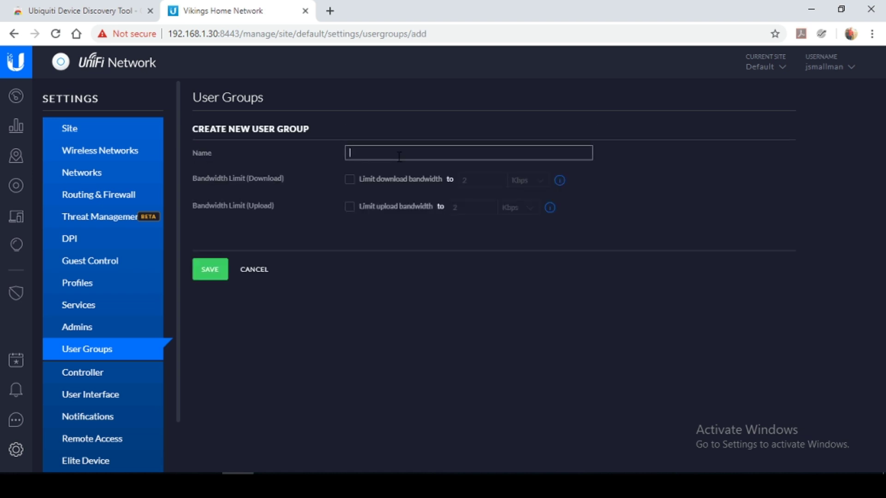
text(Vikings Guest)
Step: Limit the group's download bandwidth to 10 Mbps and enable an upload limit
click(350, 181)
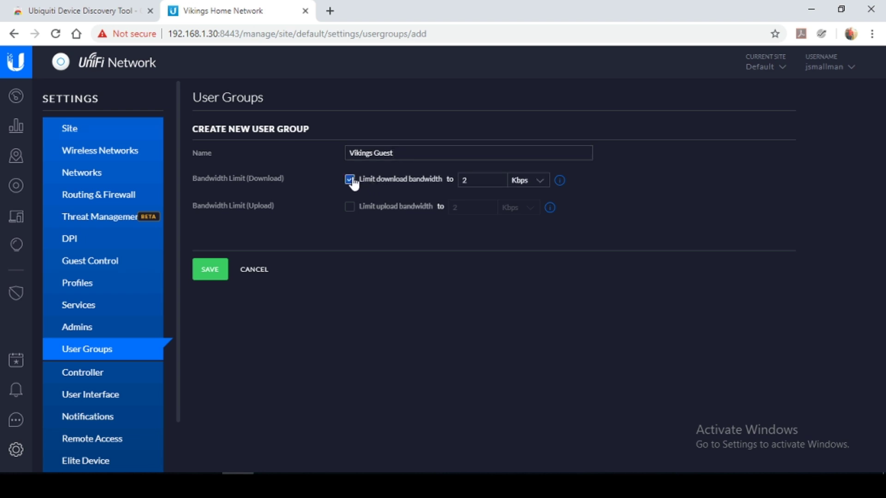
click(527, 181)
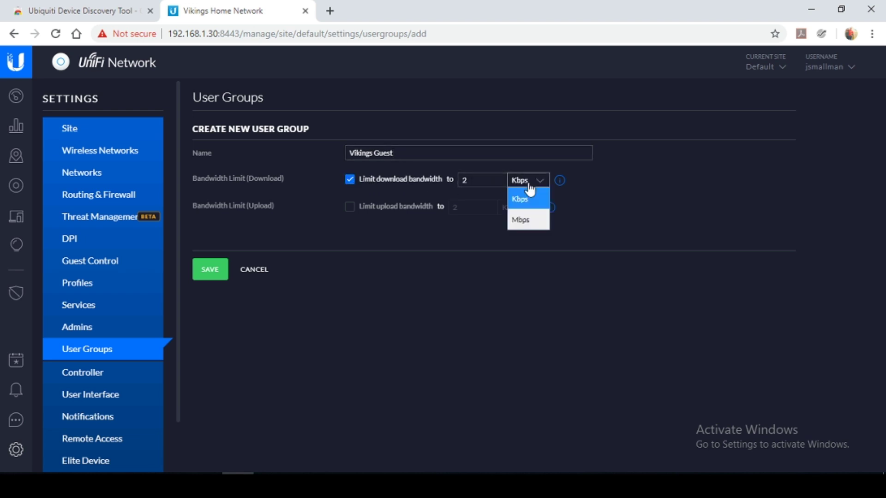
click(523, 221)
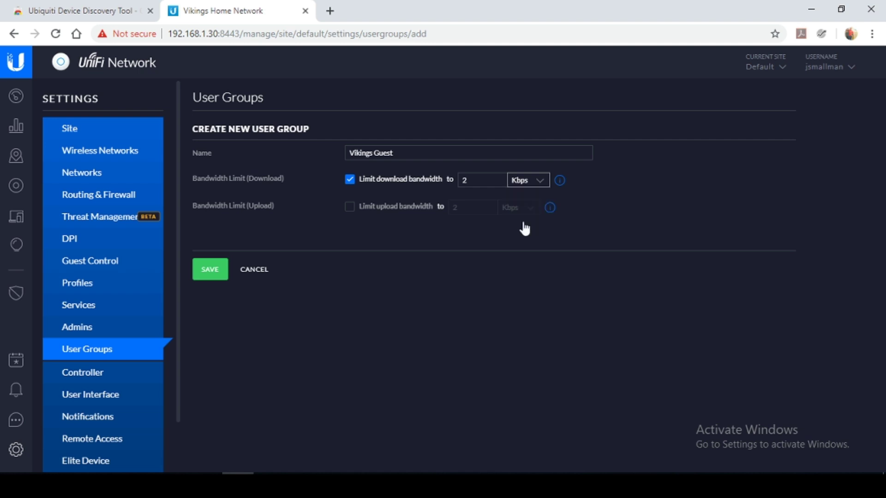
click(490, 184)
key(Tab)
click(352, 211)
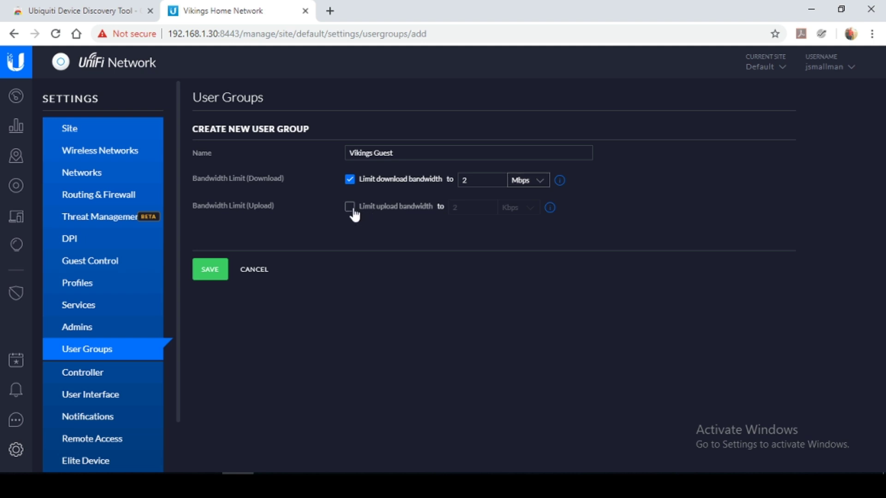
double_click(484, 180)
text(10)
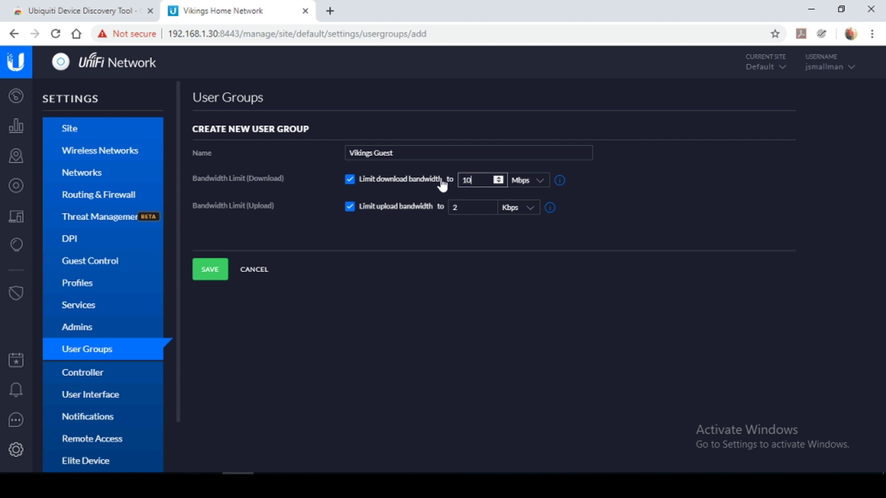
Step: Set the upload limit to 5 Mbps and save the user group
double_click(454, 207)
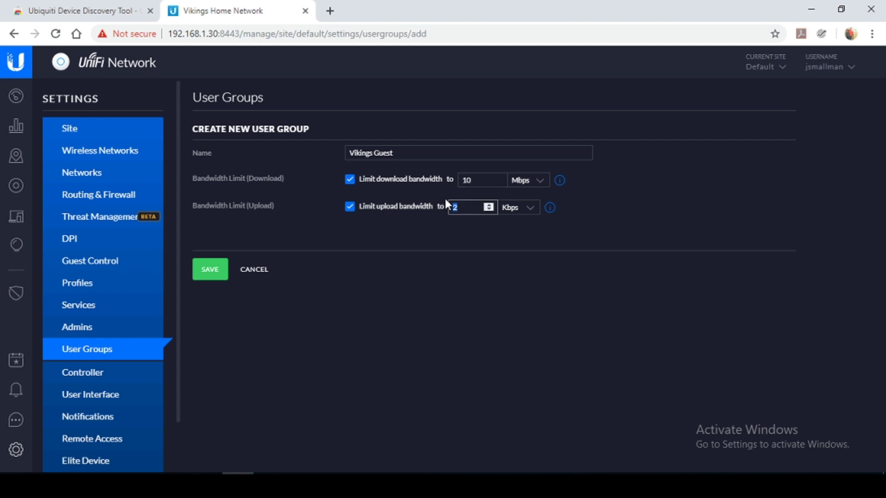
text(5)
click(522, 212)
click(515, 246)
click(208, 272)
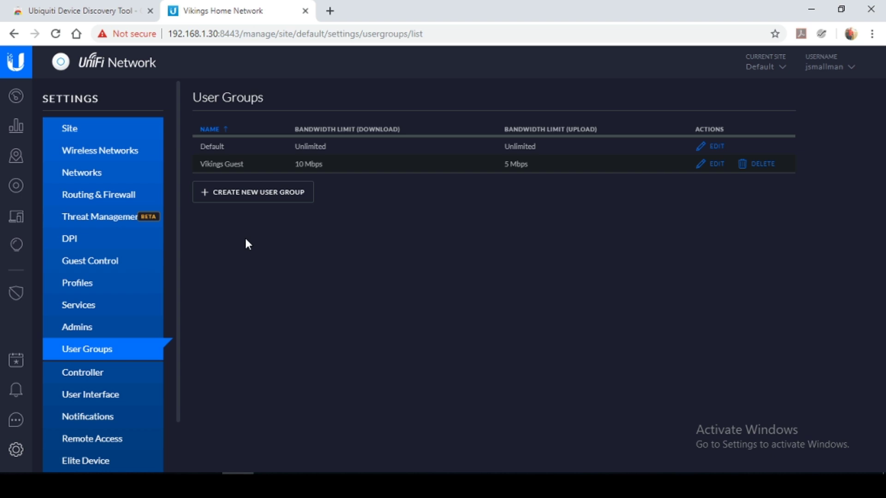
Step: Create a wireless network named 'Vikings Guest' with WPA Personal security, a security key and guest policies
click(99, 161)
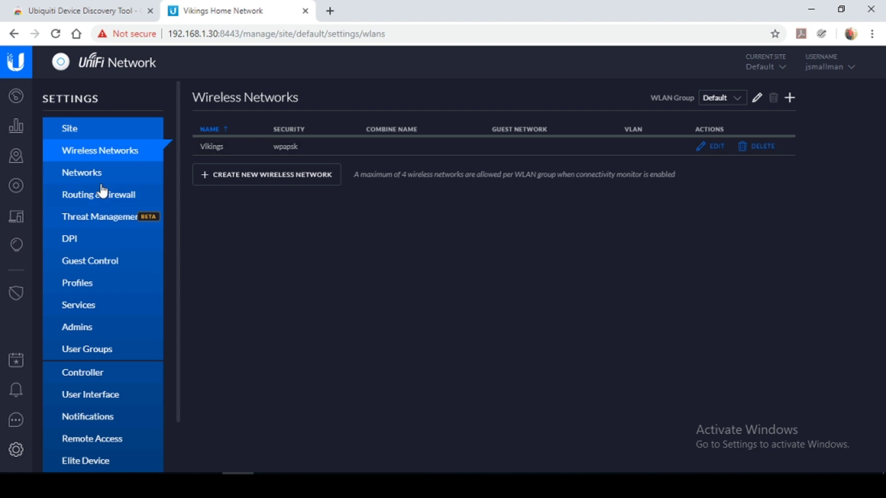
click(266, 180)
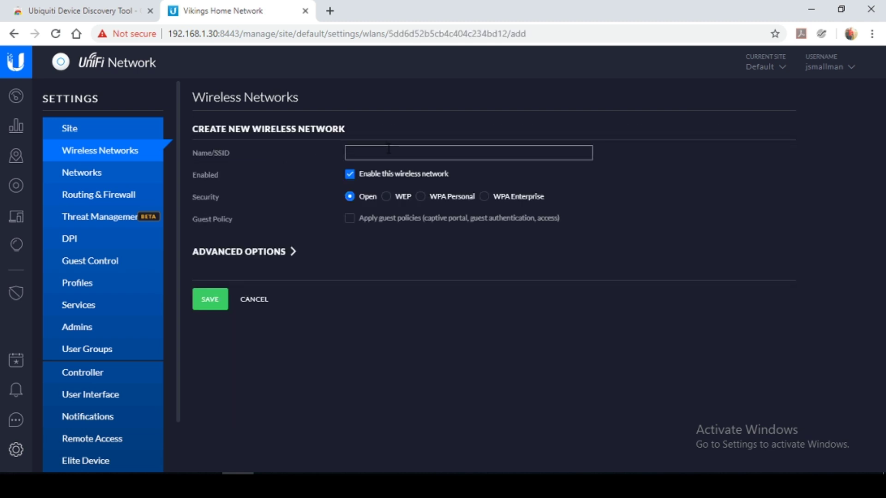
text(Vikings Guest)
click(427, 202)
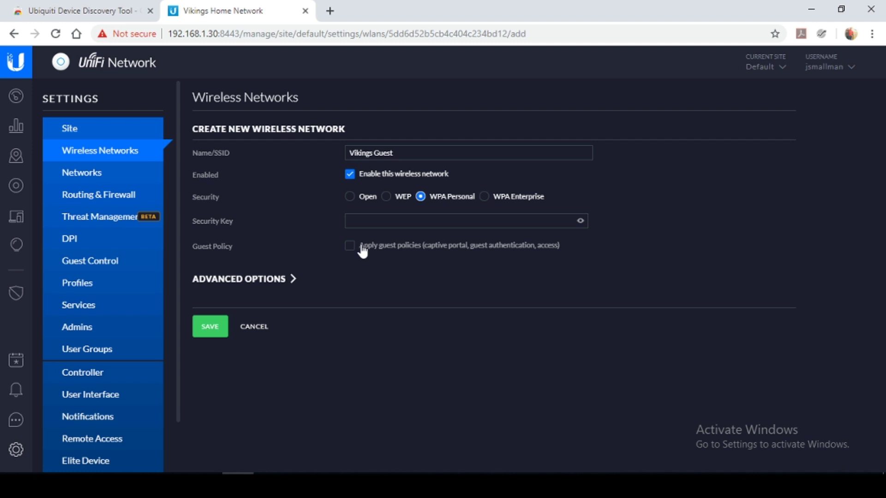
click(269, 282)
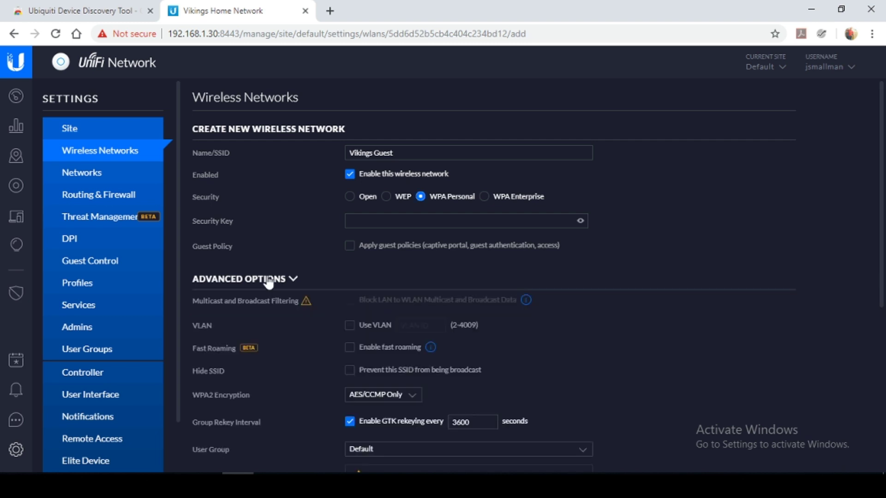
click(400, 219)
text(••••••)
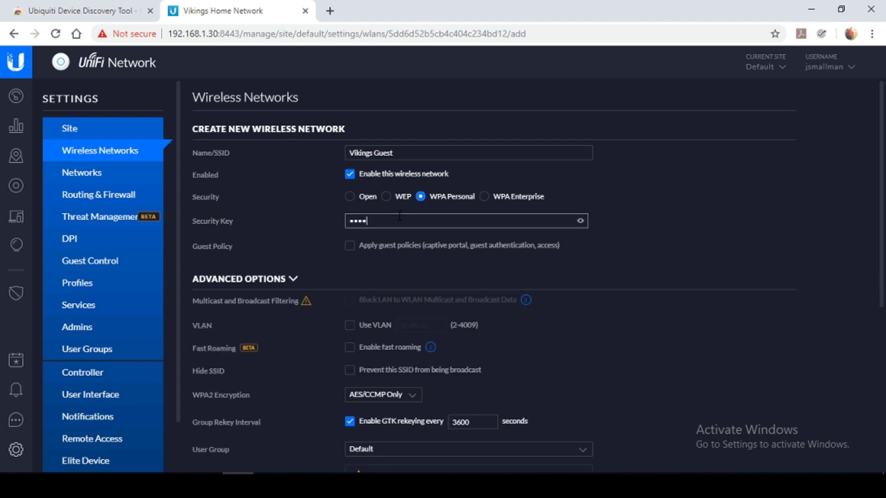
text(•••)
click(349, 249)
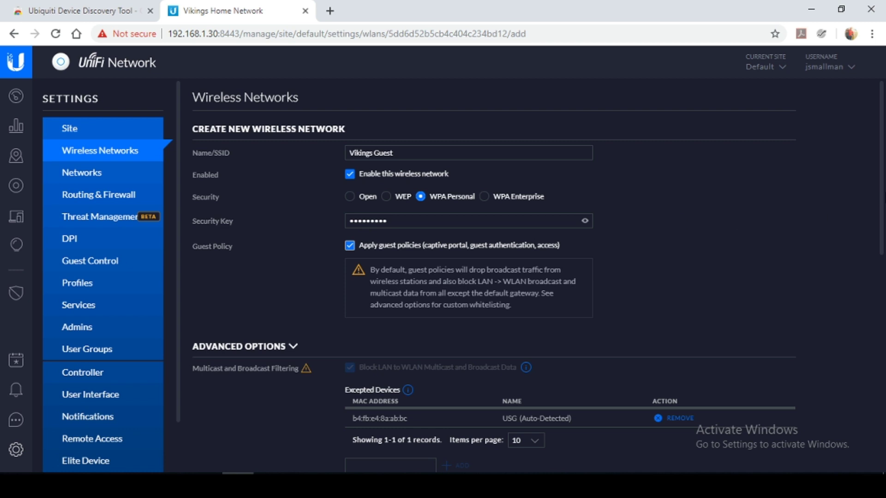
Step: Tag the network with VLAN 200 and assign the Vikings Guest user group
scroll(880, 203, down, 1)
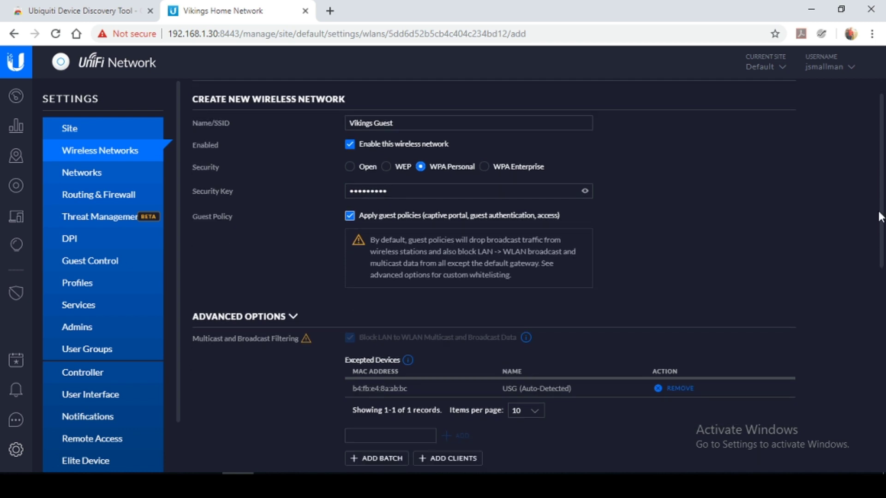
scroll(880, 217, down, 4)
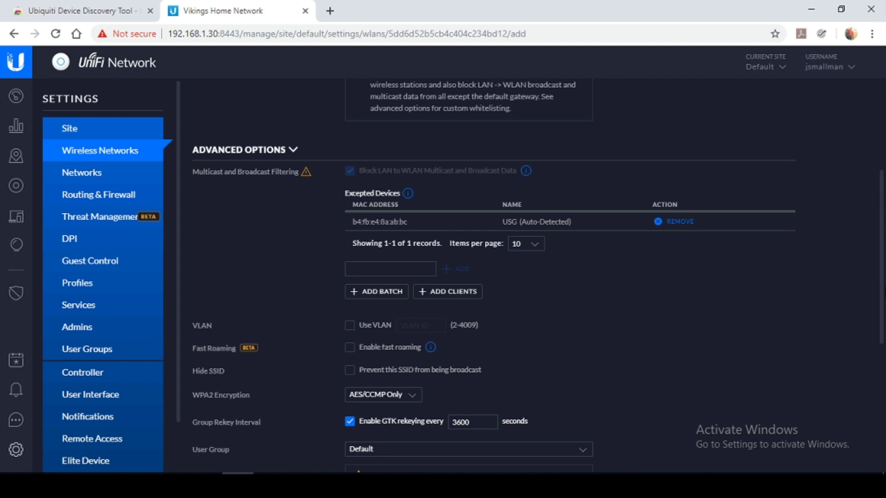
scroll(883, 308, down, 1)
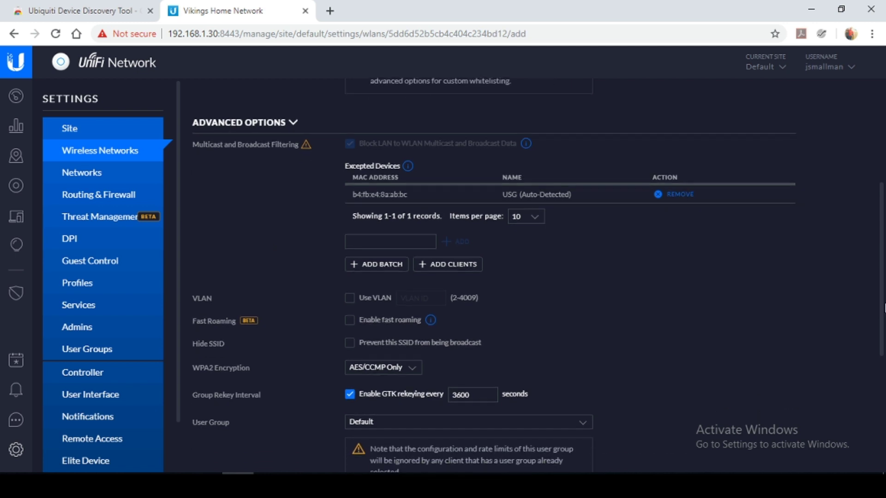
click(349, 298)
click(420, 304)
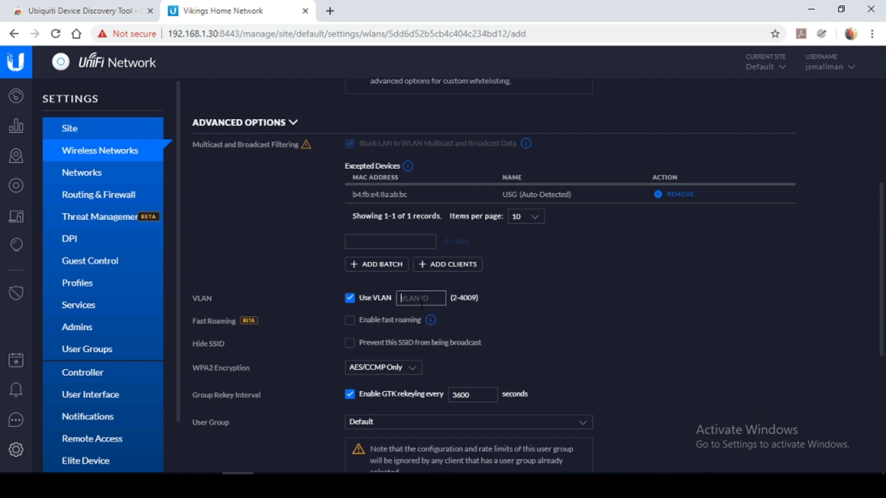
text(200)
key(Return)
scroll(884, 251, down, 1)
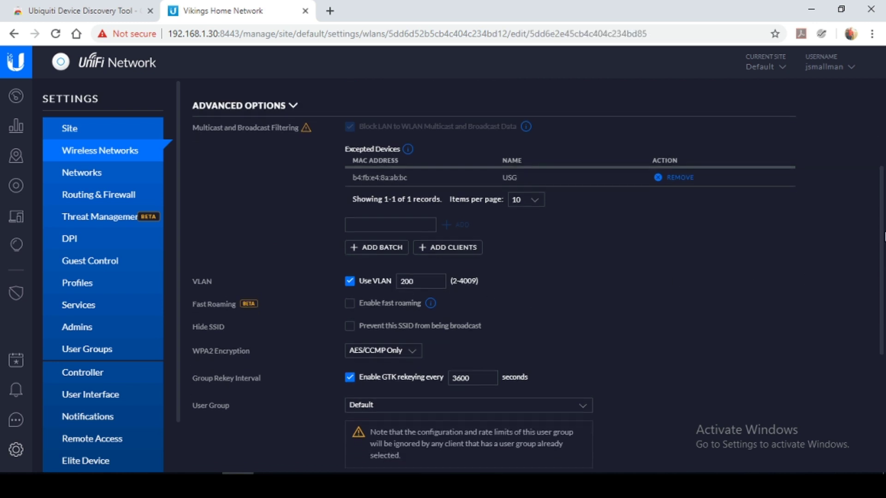
click(567, 379)
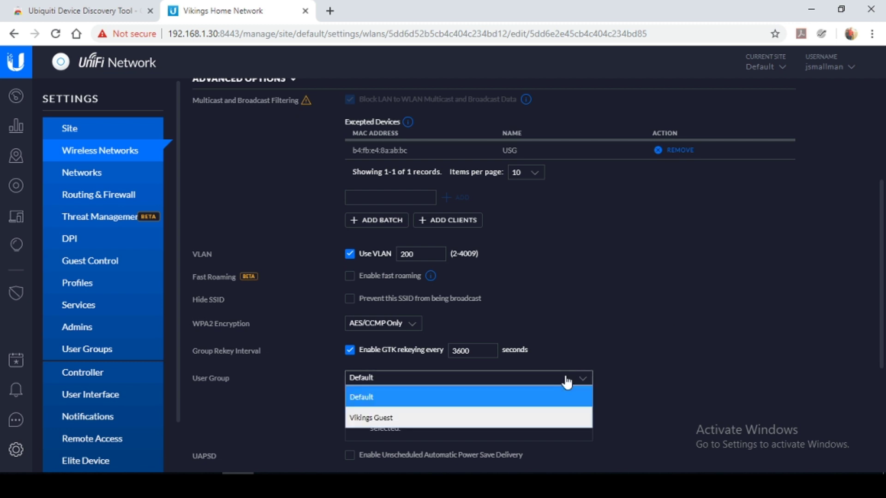
click(430, 409)
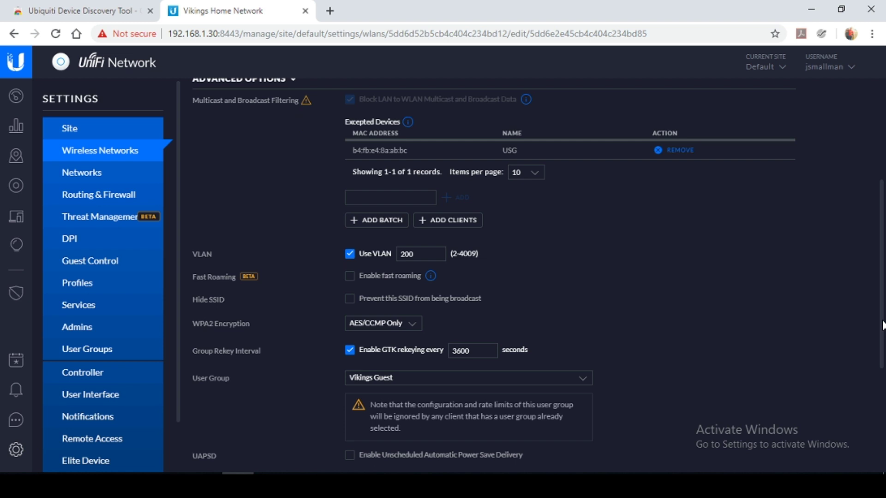
scroll(882, 325, down, 5)
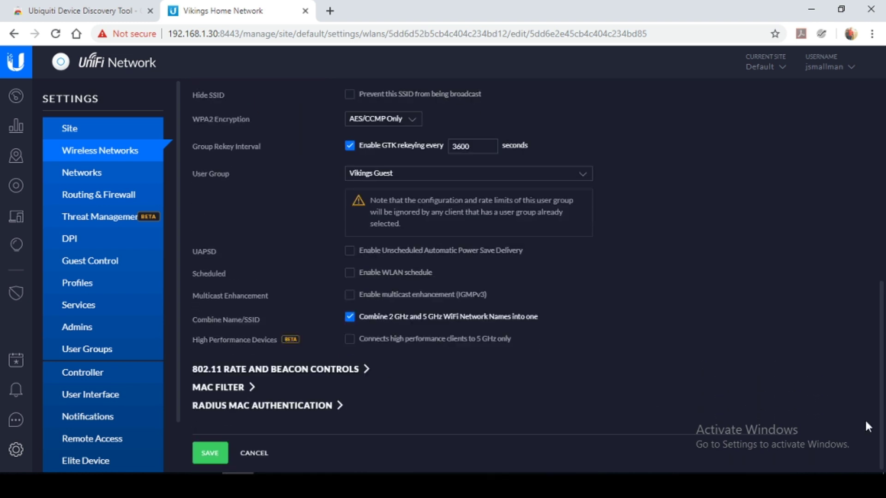
Step: Save the Vikings Guest wireless network form
click(210, 454)
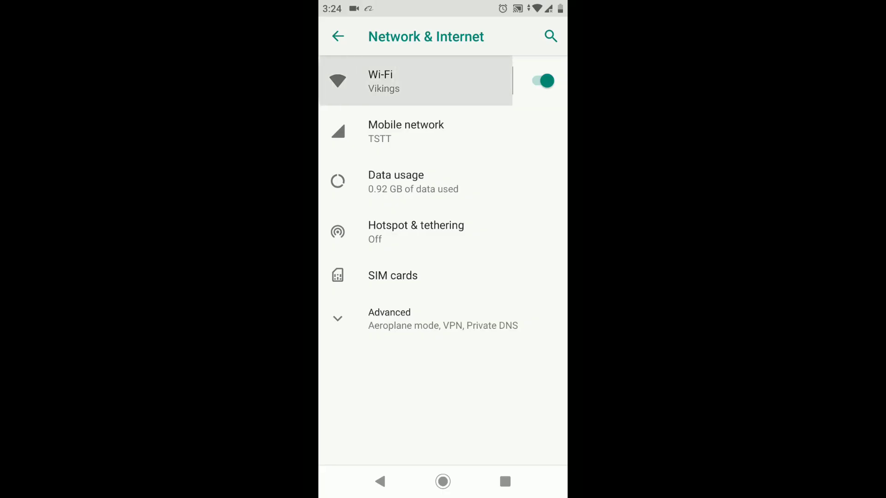
Step: Connect the phone to the Vikings Guest Wi-Fi using the guest network password
click(376, 79)
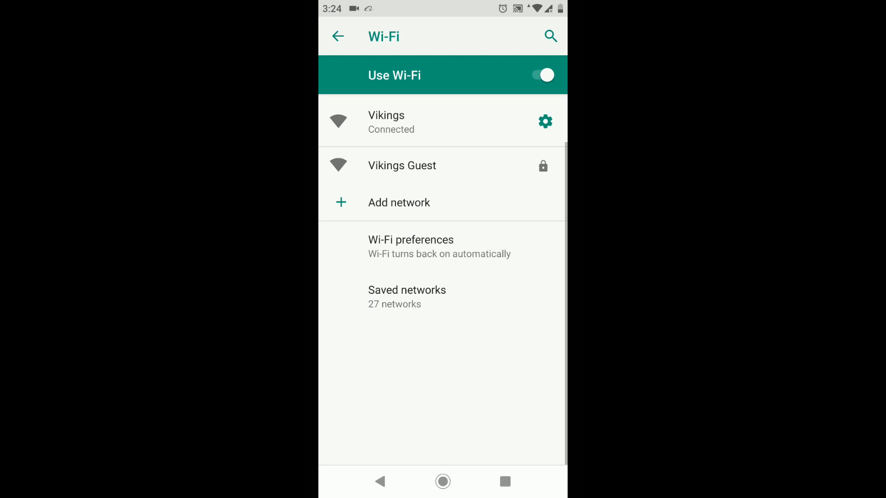
click(402, 166)
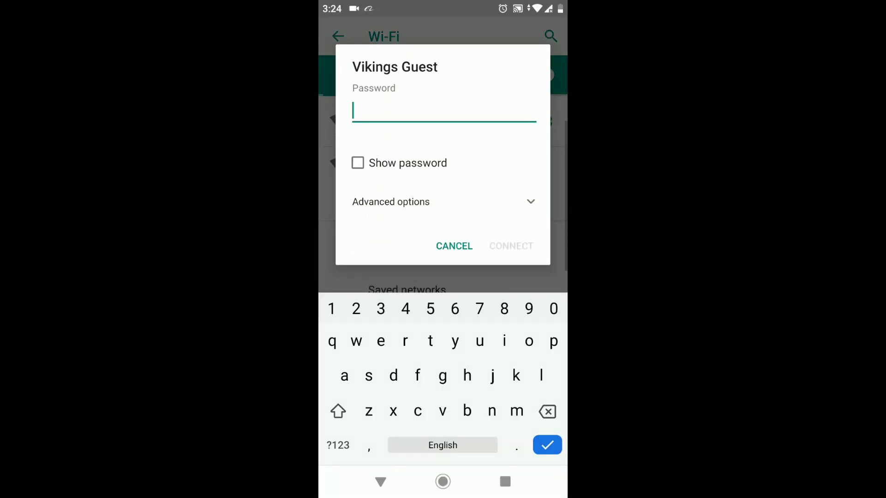
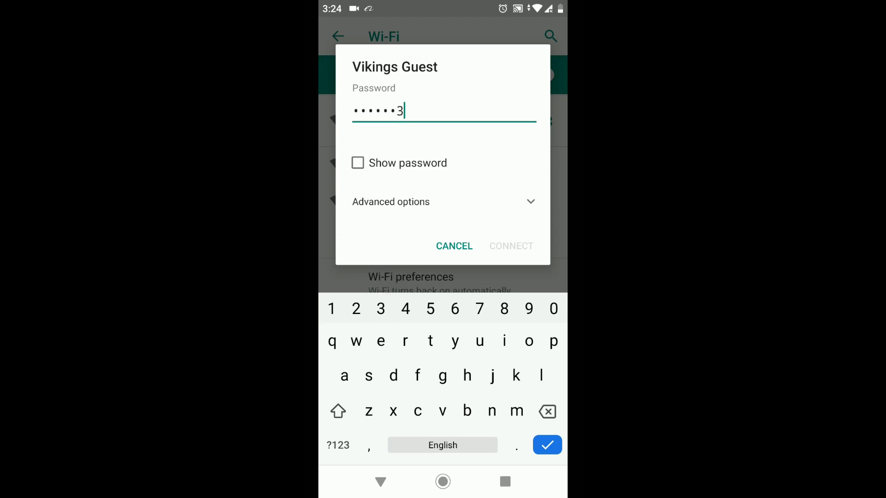
key(Return)
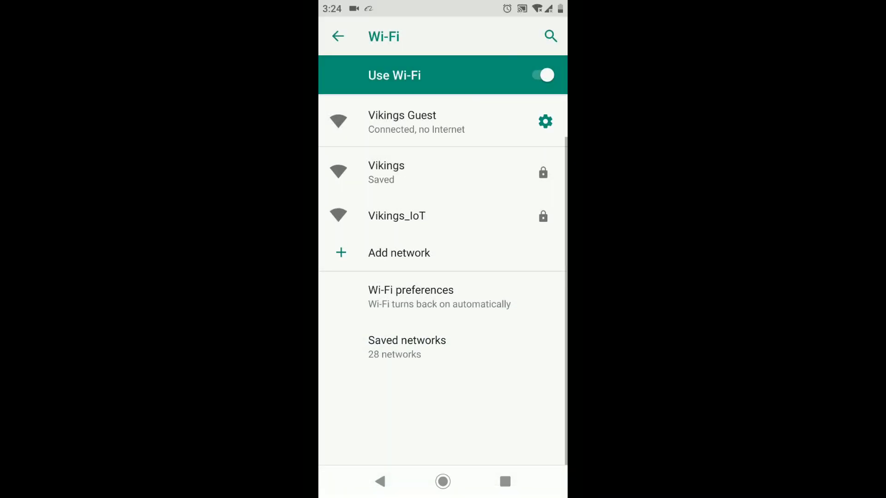
click(505, 482)
Step: Open Speedtest from Recents and run a speed test over Vikings Guest
drag(370, 185, 507, 185)
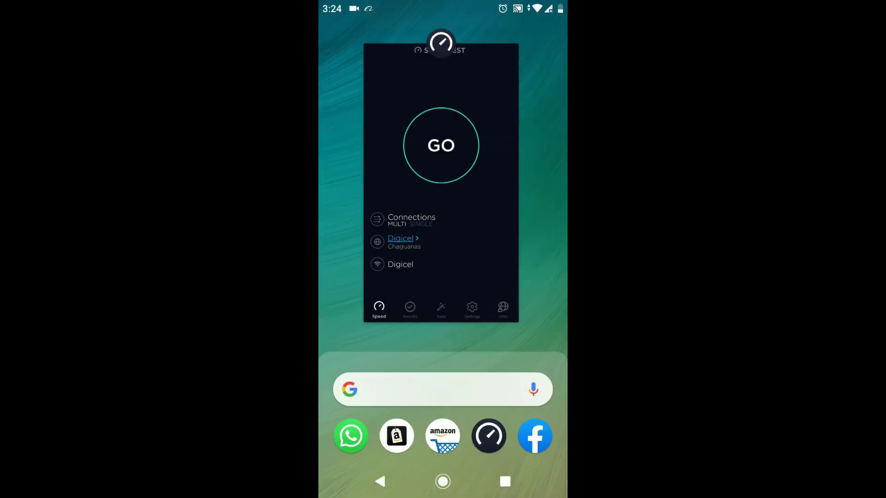
click(441, 184)
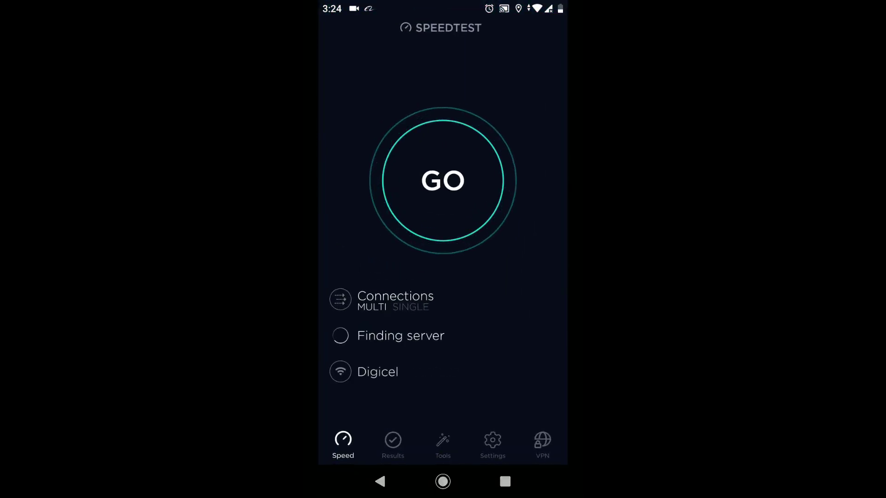
click(443, 180)
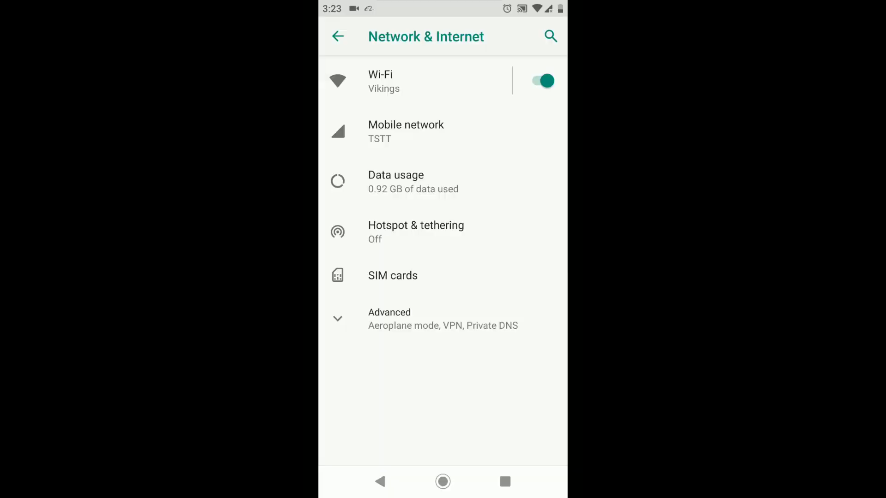
Step: Confirm in the Wi-Fi list that the phone is on Vikings, then go home
click(415, 81)
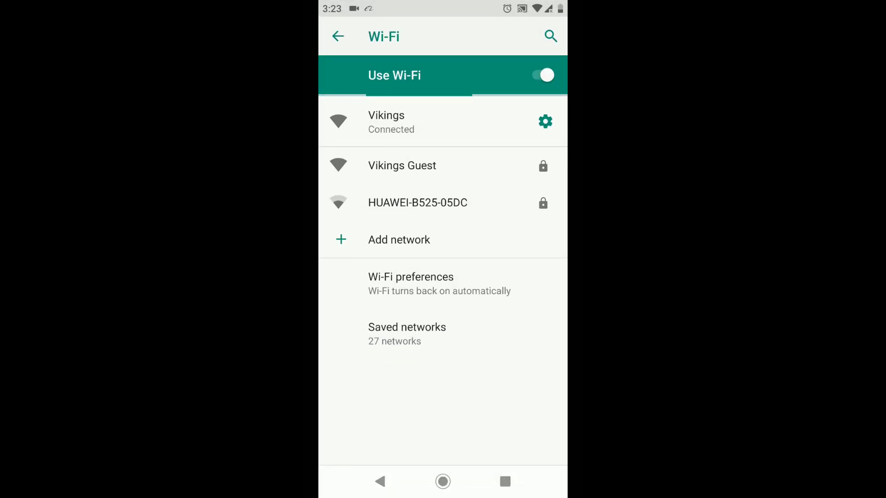
click(443, 481)
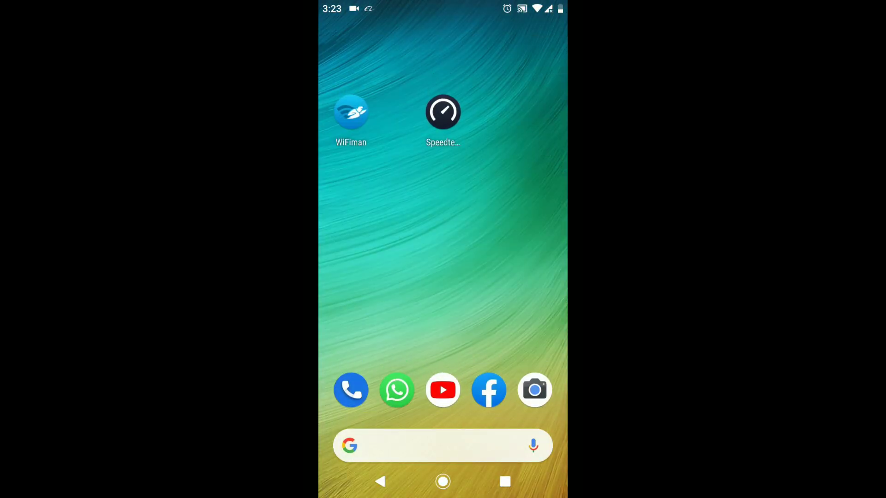
Step: Run Speedtest again, getting 69.2 Mbps down and 76.7 Mbps up, then close the results
click(443, 113)
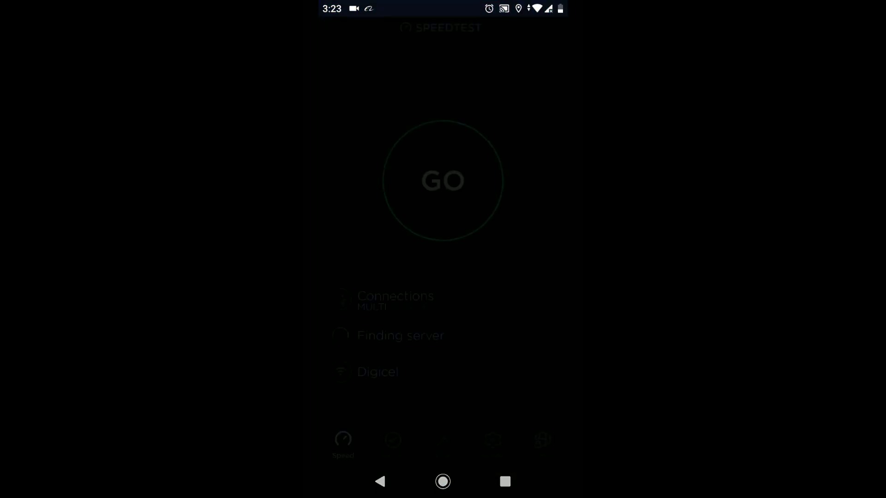
click(443, 180)
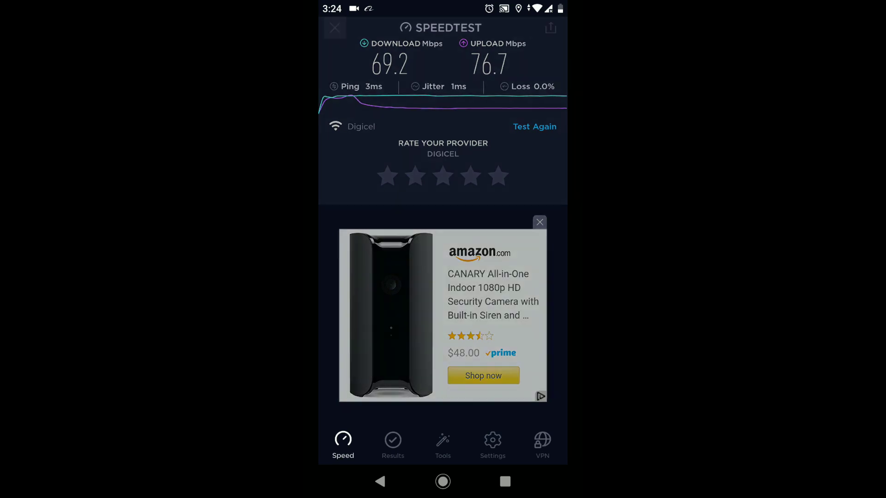
click(335, 28)
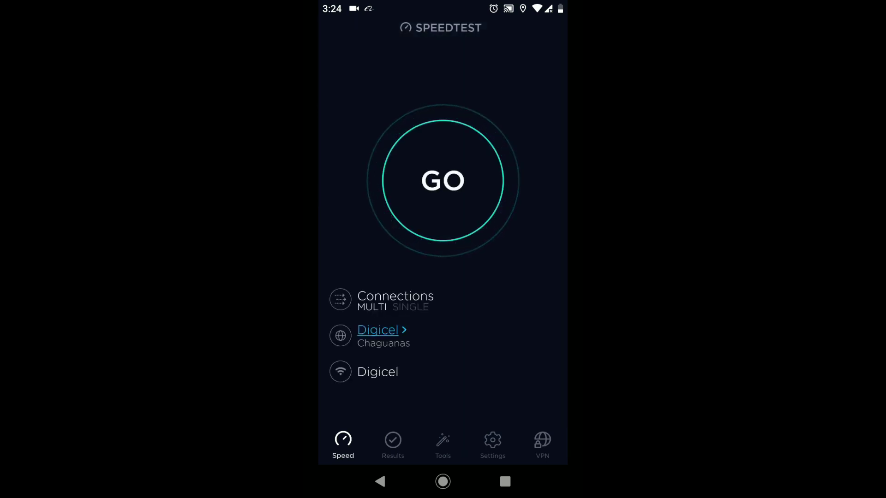